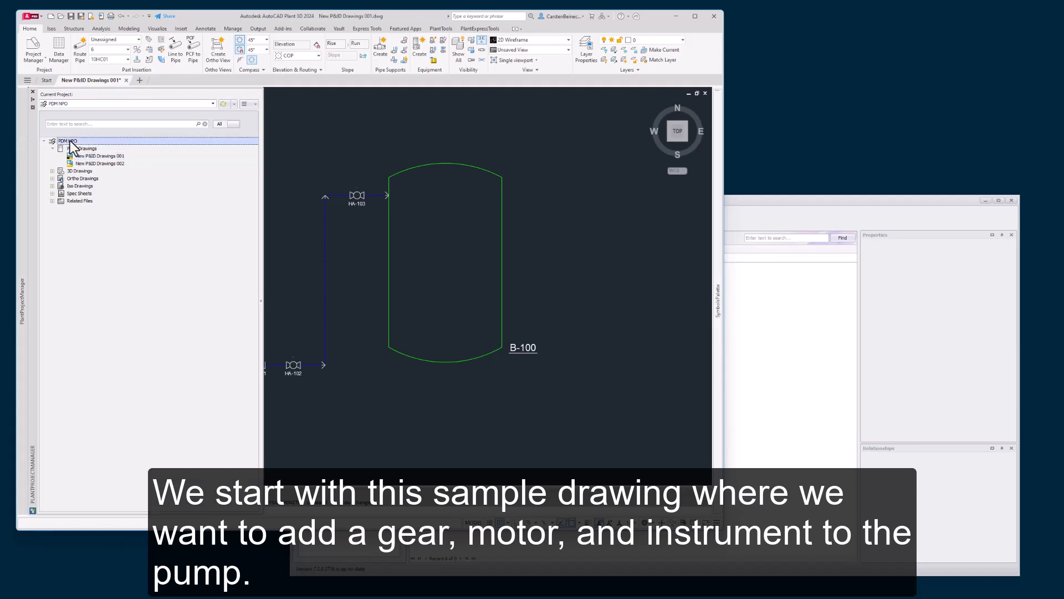
Step: Close the PDM NPO project together with its open drawing, saving the changes to New P&ID Drawings 001
{"action": "right_click", "coordinate": [69, 141]}
{"action": "left_click", "coordinate": [92, 177]}
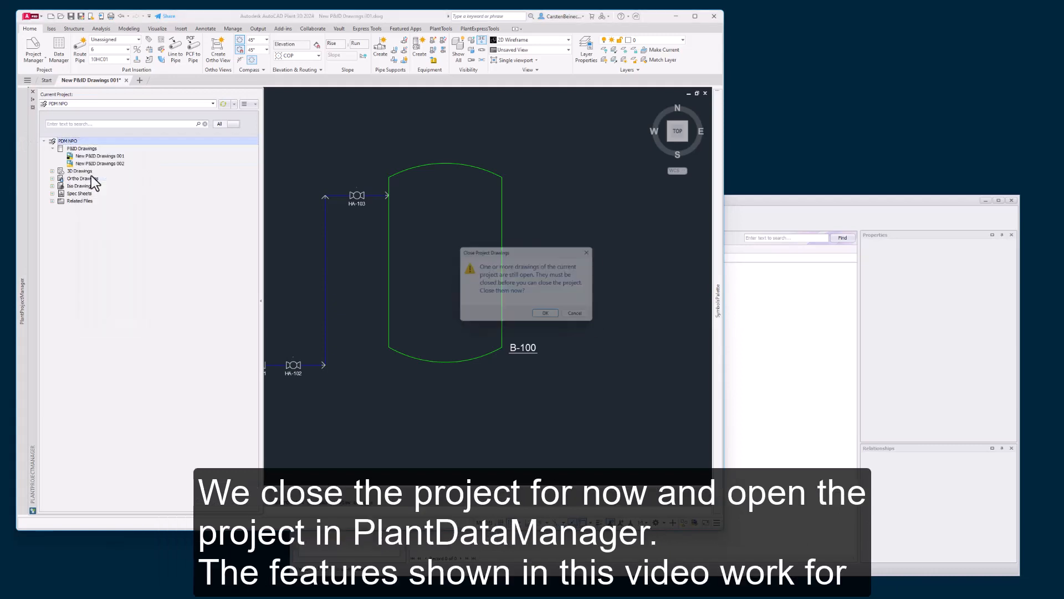
{"action": "left_click", "coordinate": [549, 315]}
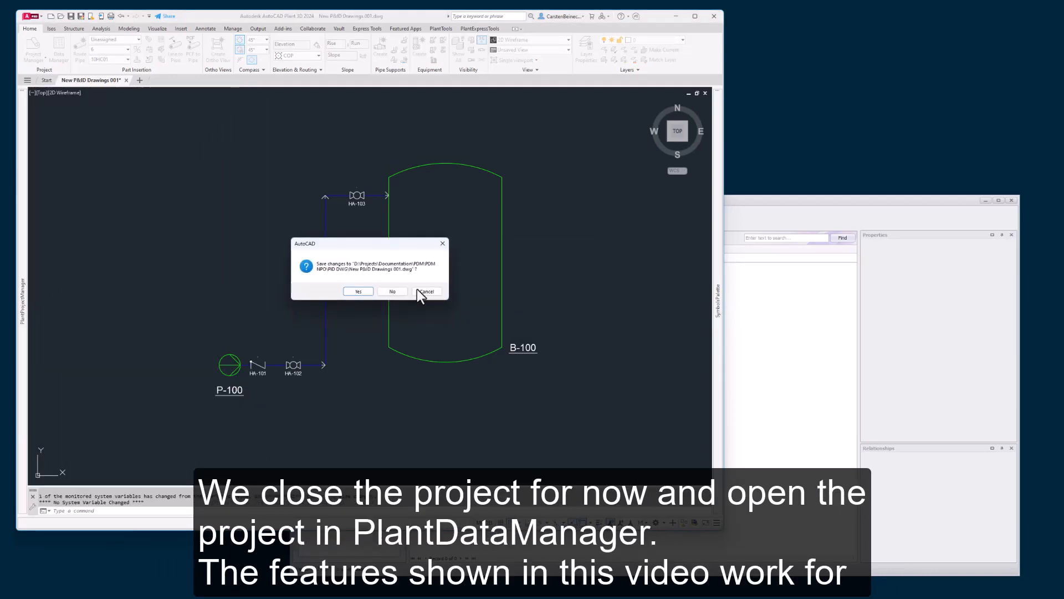
{"action": "left_click", "coordinate": [354, 292]}
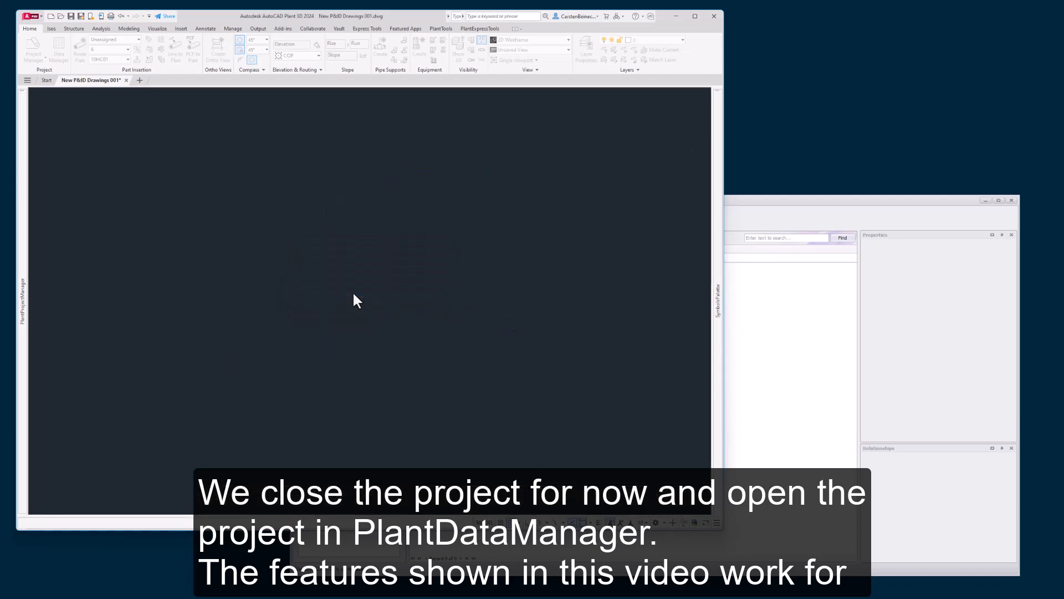
Step: Switch to PlantDataManager and open the PDM NPO project
{"action": "left_click", "coordinate": [762, 221]}
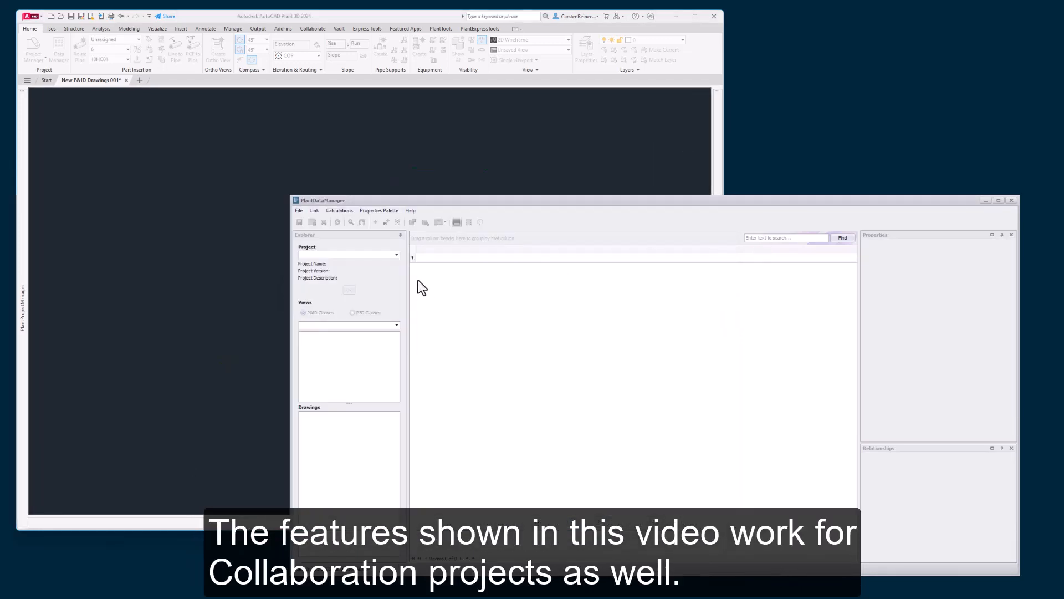
{"action": "left_click", "coordinate": [397, 255]}
{"action": "left_click", "coordinate": [351, 285]}
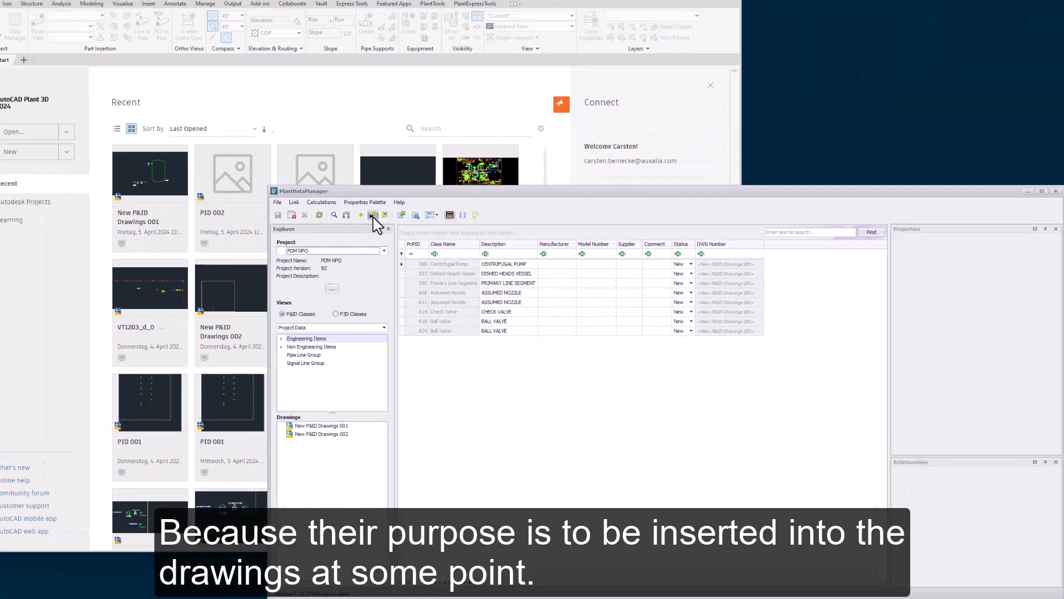
Step: Add one Electric Motor as a graphical not-placed object and assign it to New P&ID Drawings 001
{"action": "left_click", "coordinate": [144, 93]}
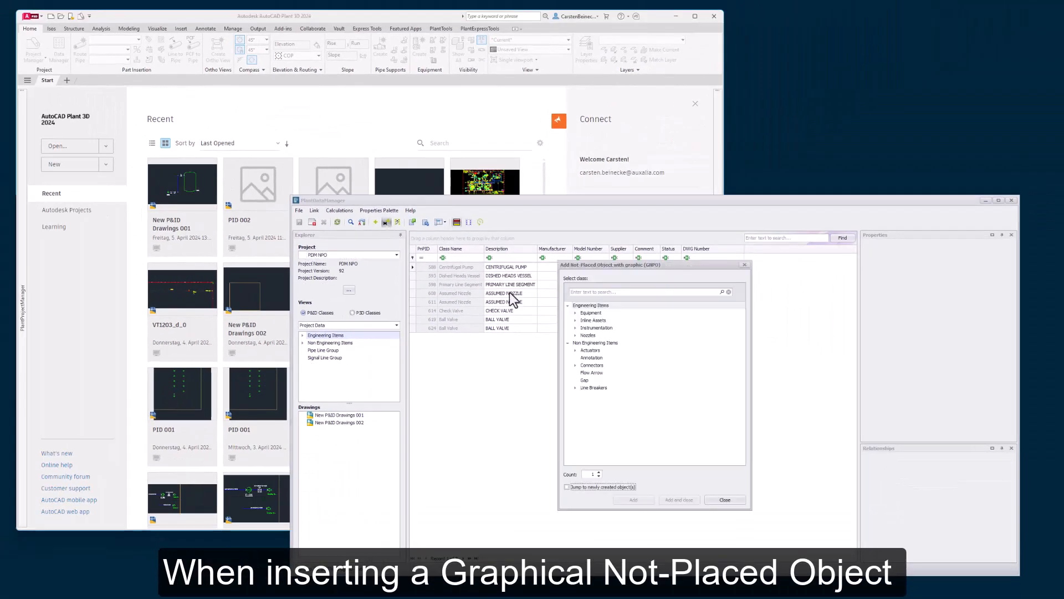
{"action": "left_click", "coordinate": [575, 314]}
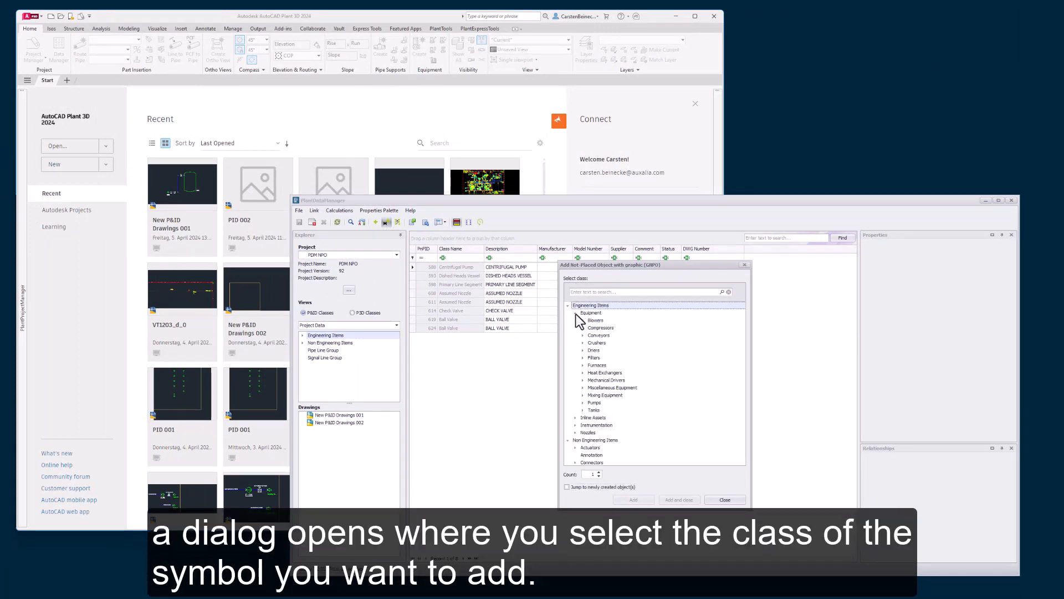
{"action": "left_click", "coordinate": [583, 321]}
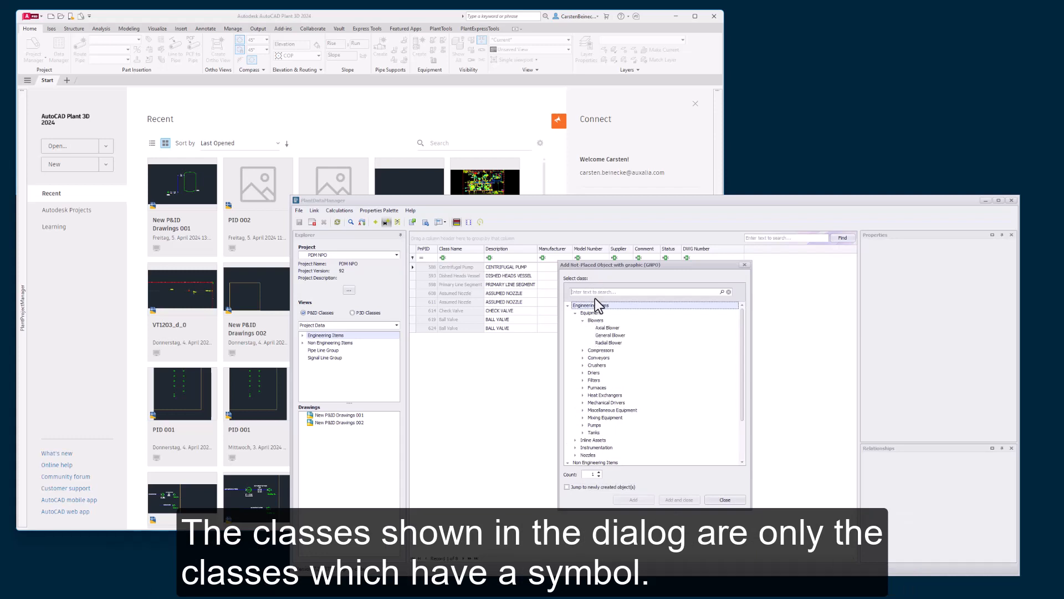
{"action": "type", "text": "motor"}
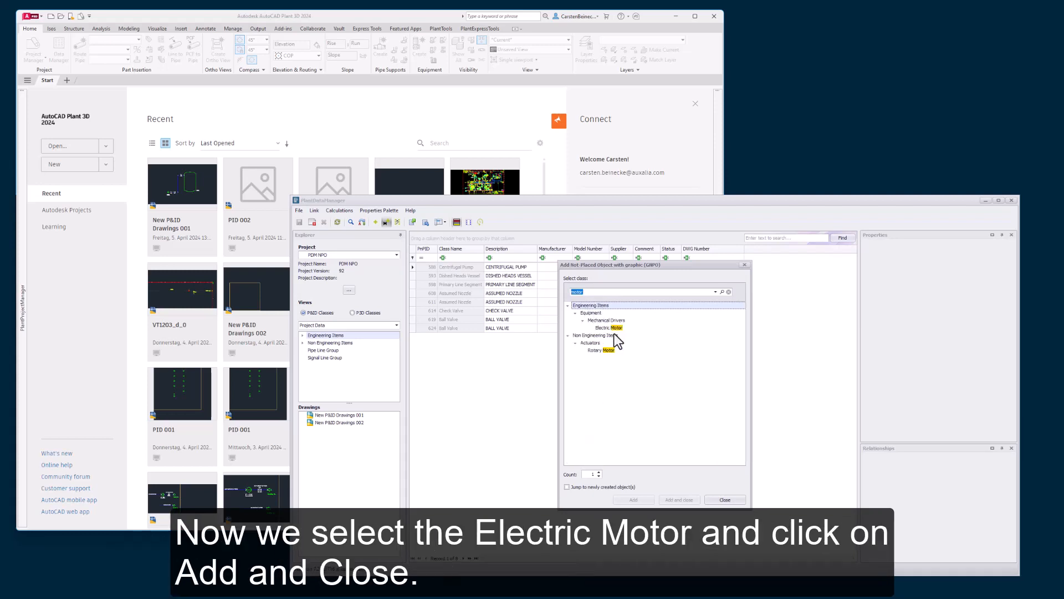
{"action": "left_click", "coordinate": [606, 328]}
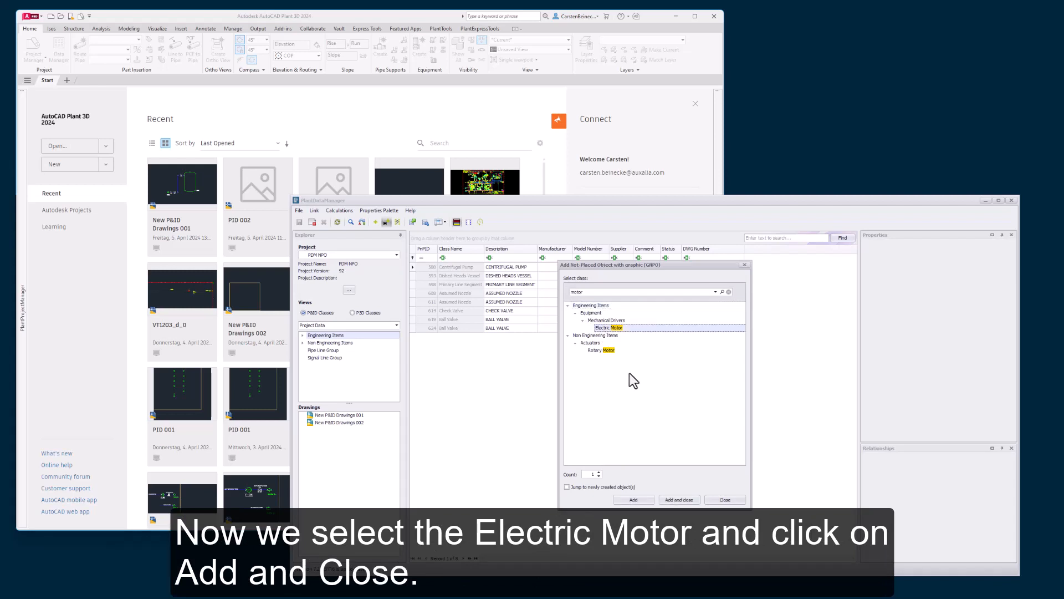
{"action": "left_click", "coordinate": [681, 499]}
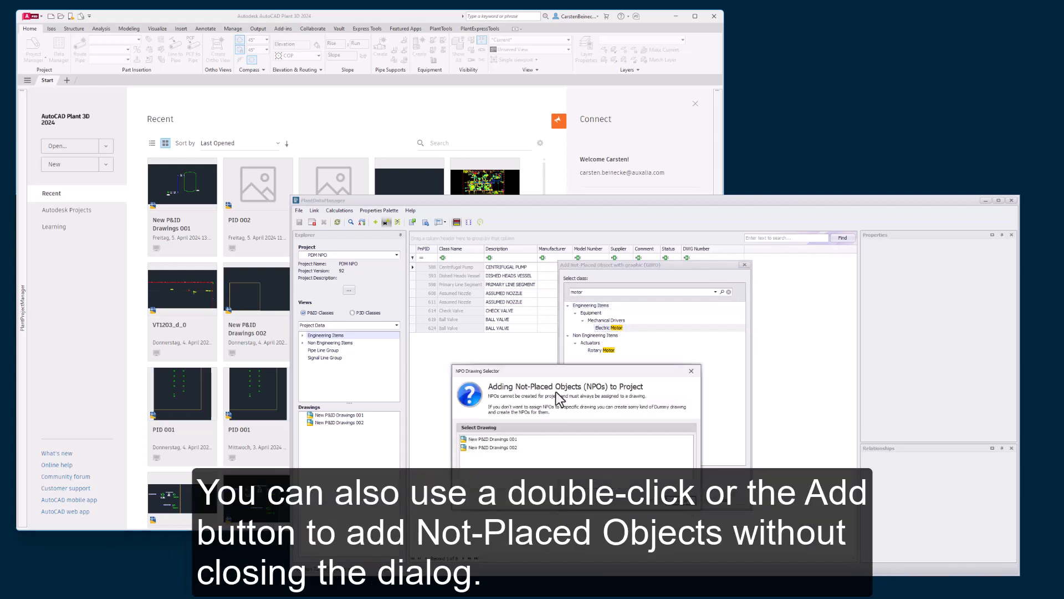
{"action": "left_click", "coordinate": [503, 440]}
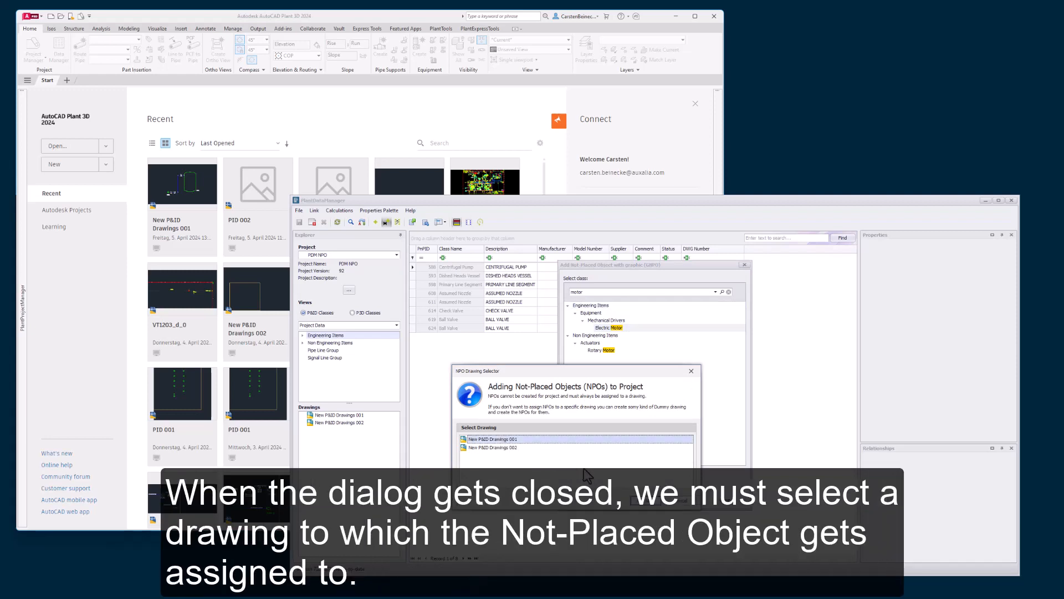
{"action": "left_click", "coordinate": [647, 502]}
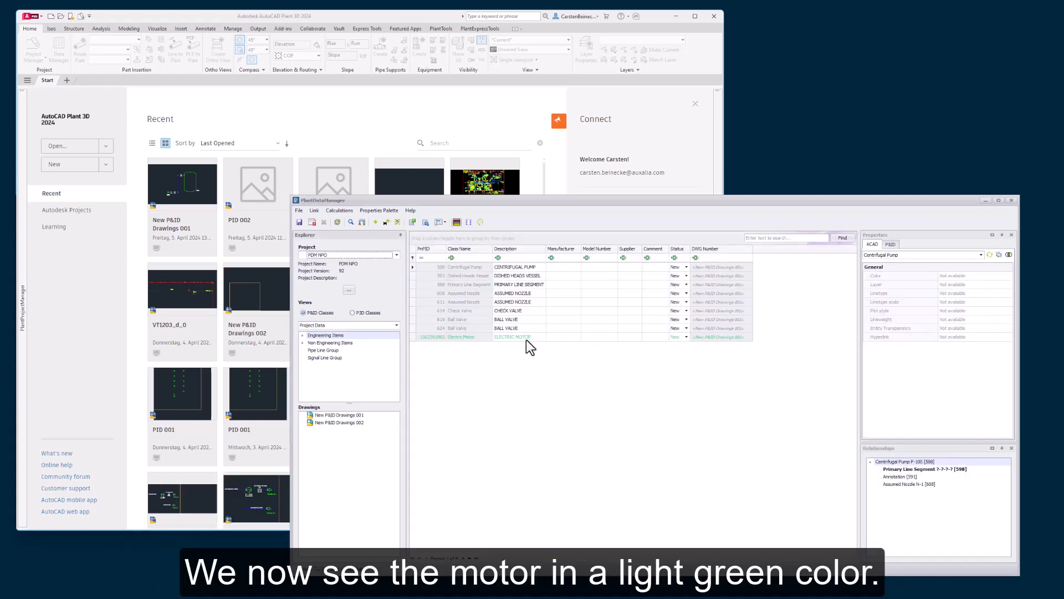
Step: Assign number 100 in the tag of the new electric motor
{"action": "left_click", "coordinate": [528, 338]}
{"action": "left_click", "coordinate": [890, 245]}
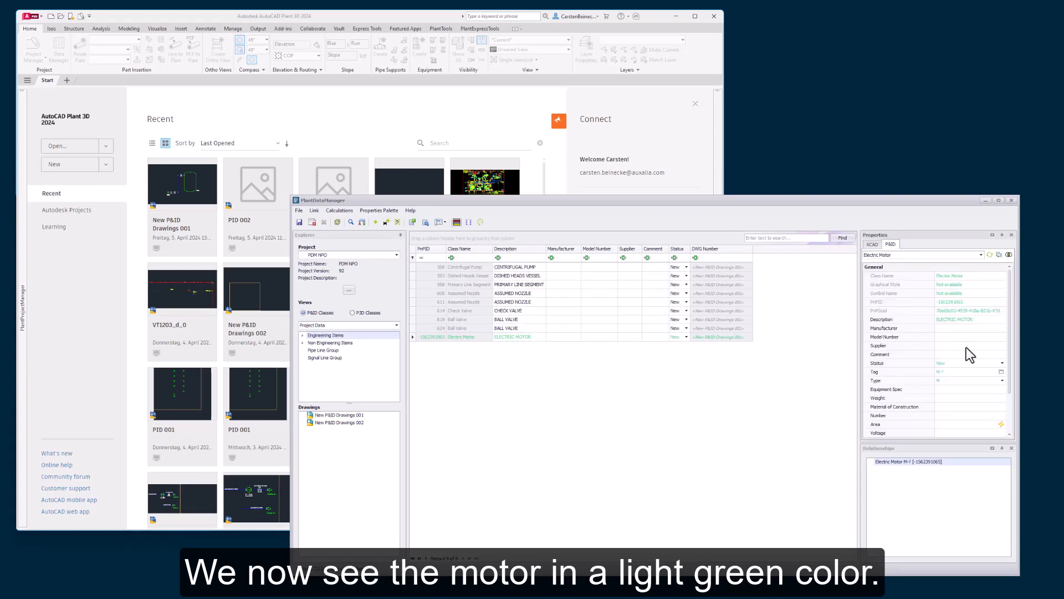
{"action": "left_click", "coordinate": [1001, 372]}
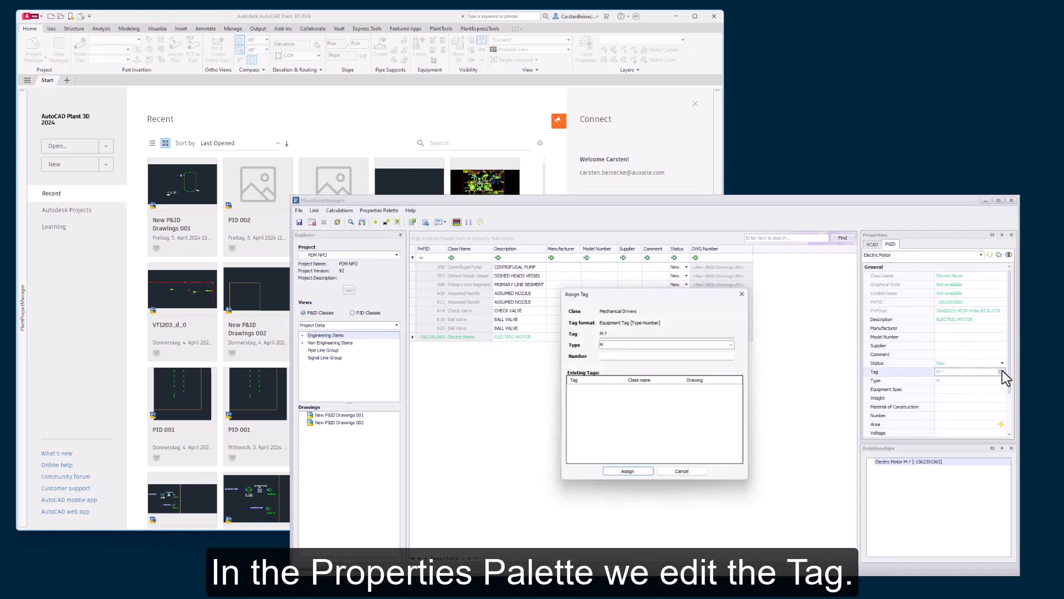
{"action": "left_click", "coordinate": [613, 356]}
{"action": "type", "text": "100"}
{"action": "key", "text": "Return"}
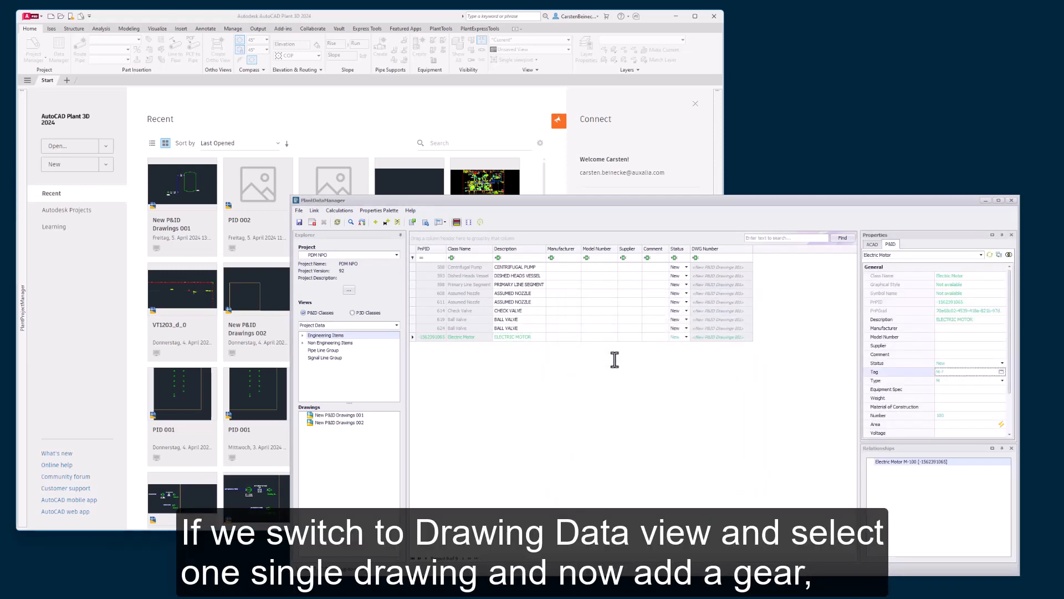
{"action": "left_click", "coordinate": [461, 337]}
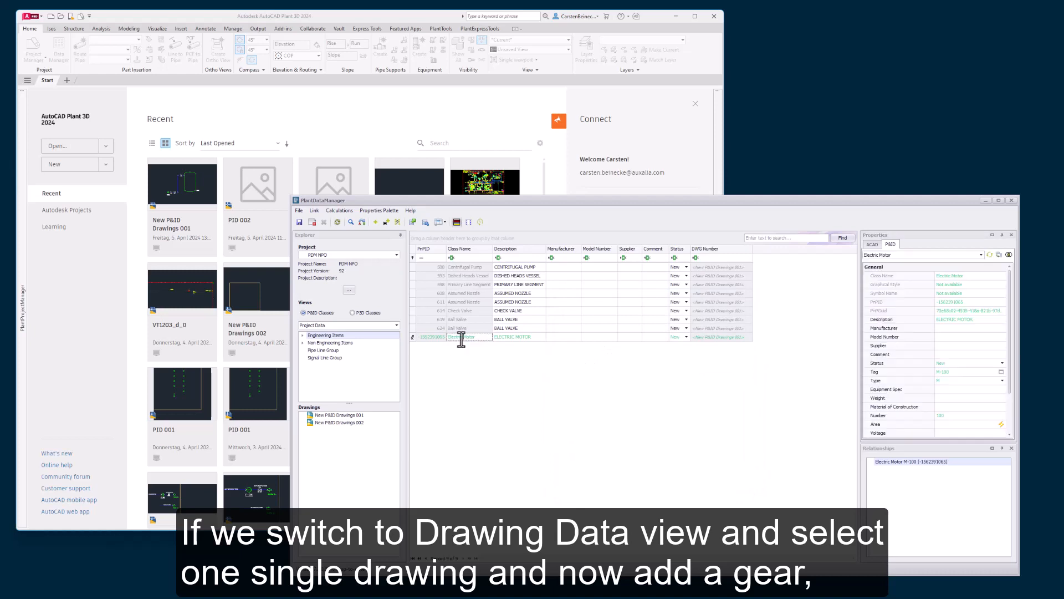
Step: Switch the view to Drawing Data and show only the data of New P&ID Drawings 001
{"action": "left_click", "coordinate": [396, 324]}
{"action": "left_click", "coordinate": [329, 341]}
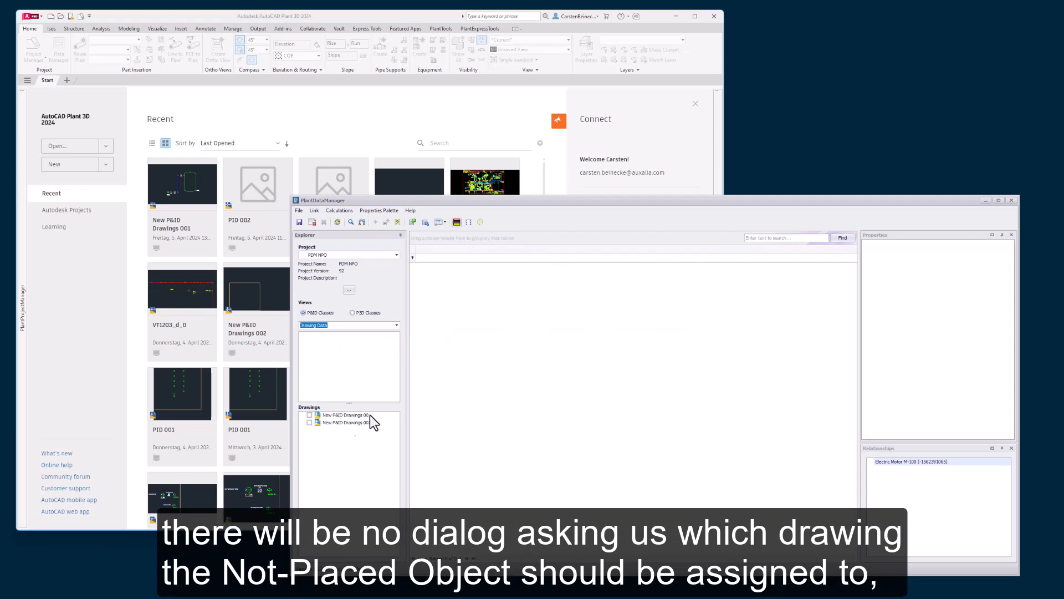
{"action": "left_click", "coordinate": [310, 415]}
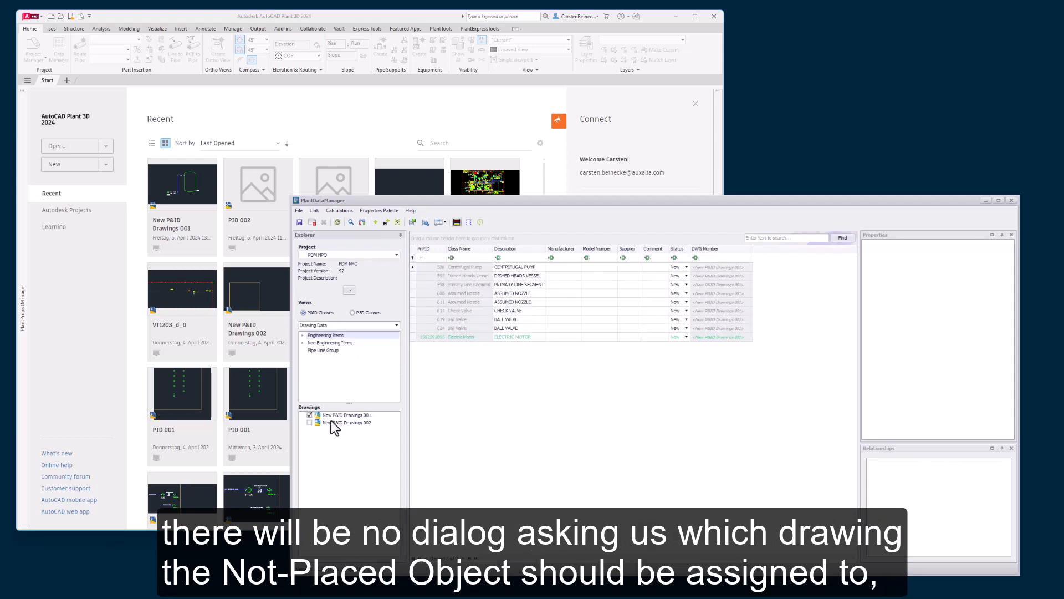
Step: Add one Gear from the Mechanical Drivers class as a graphical not-placed object
{"action": "left_click", "coordinate": [387, 222]}
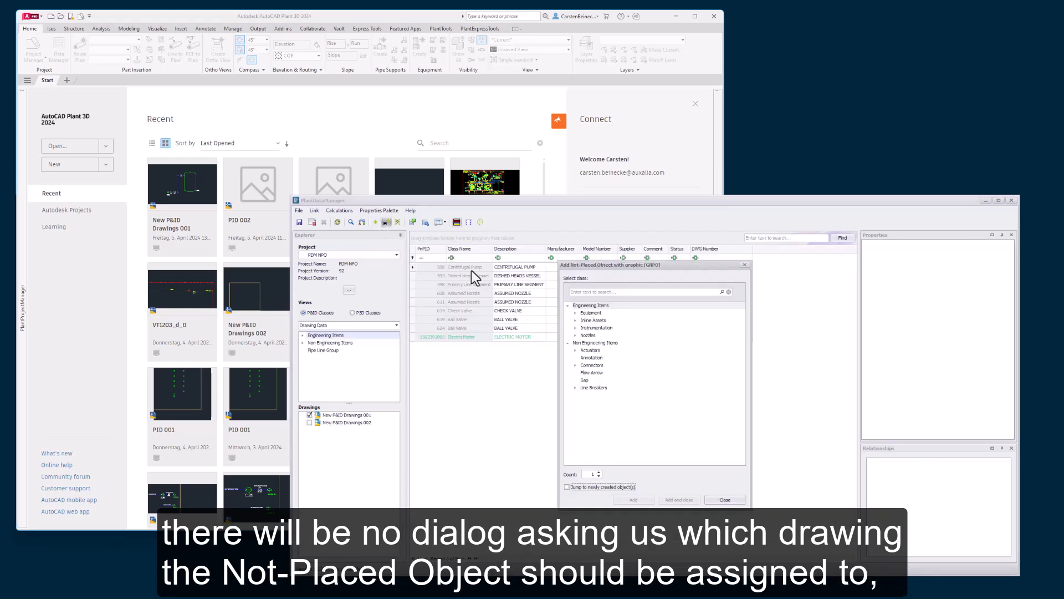
{"action": "left_click", "coordinate": [602, 292]}
{"action": "type", "text": "gear"}
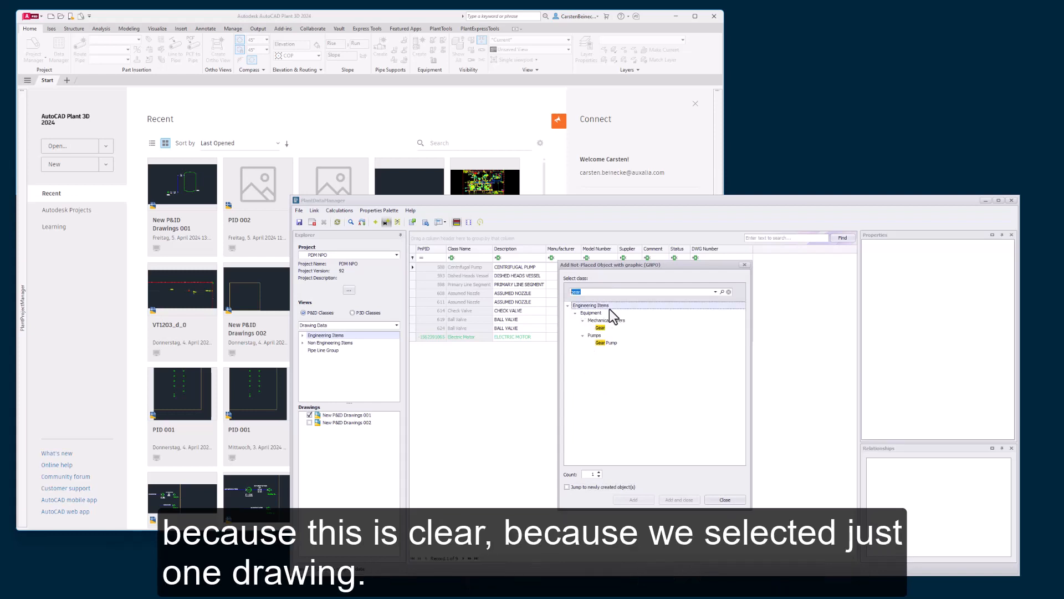
{"action": "left_click", "coordinate": [679, 500]}
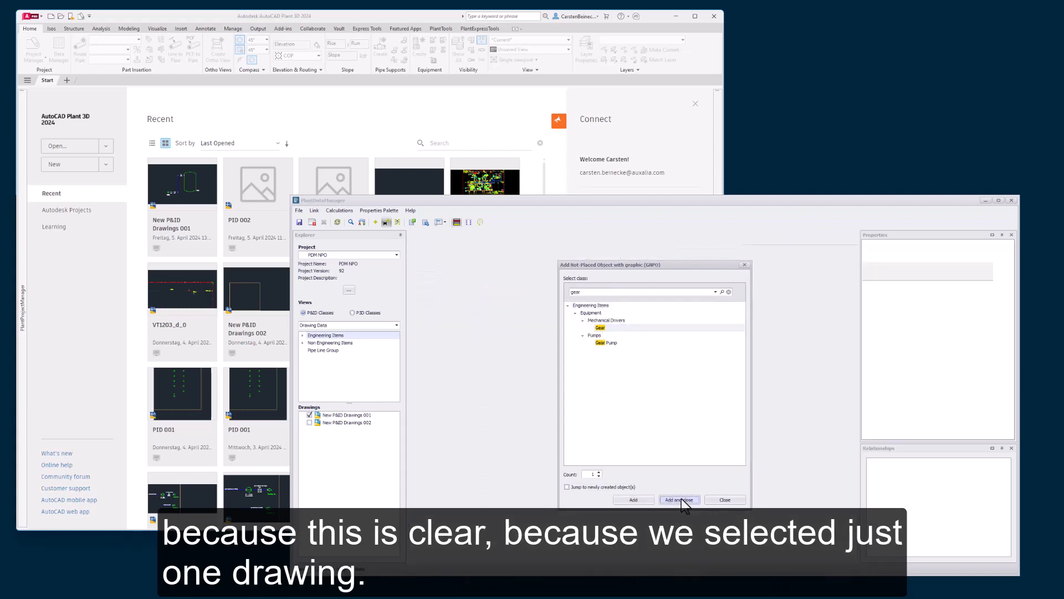
Step: Try number 100 with type M in the new gear's tag, and assign the tag with type G instead
{"action": "left_click", "coordinate": [651, 345]}
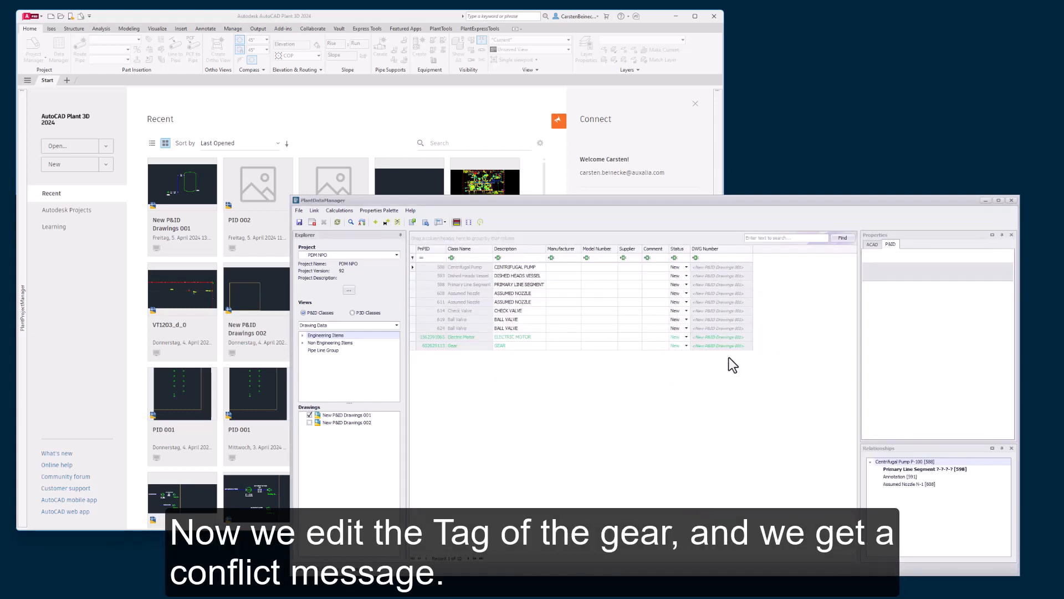
{"action": "left_click", "coordinate": [1001, 371]}
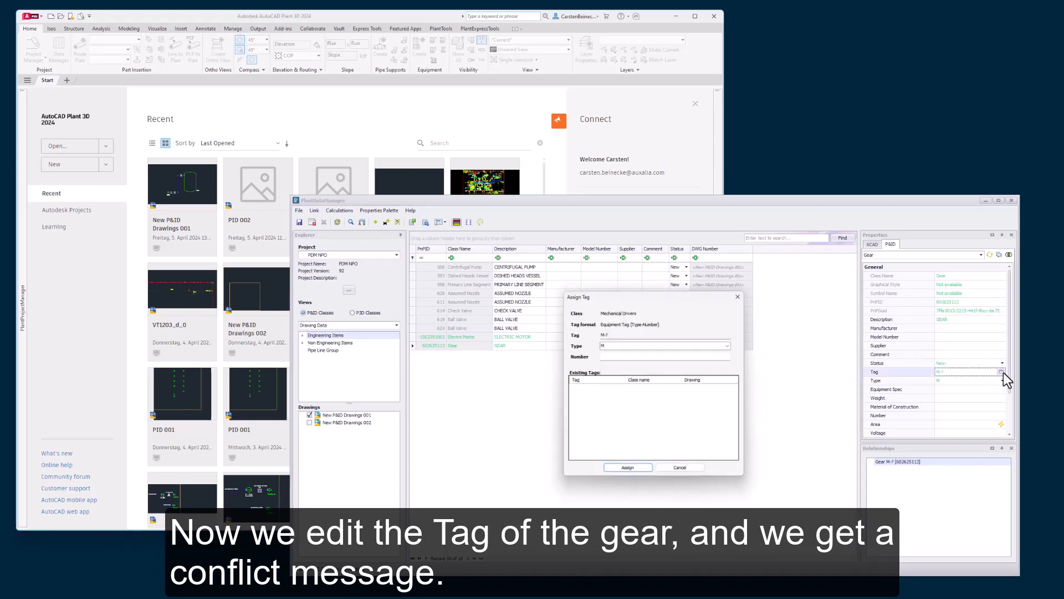
{"action": "left_click", "coordinate": [603, 356]}
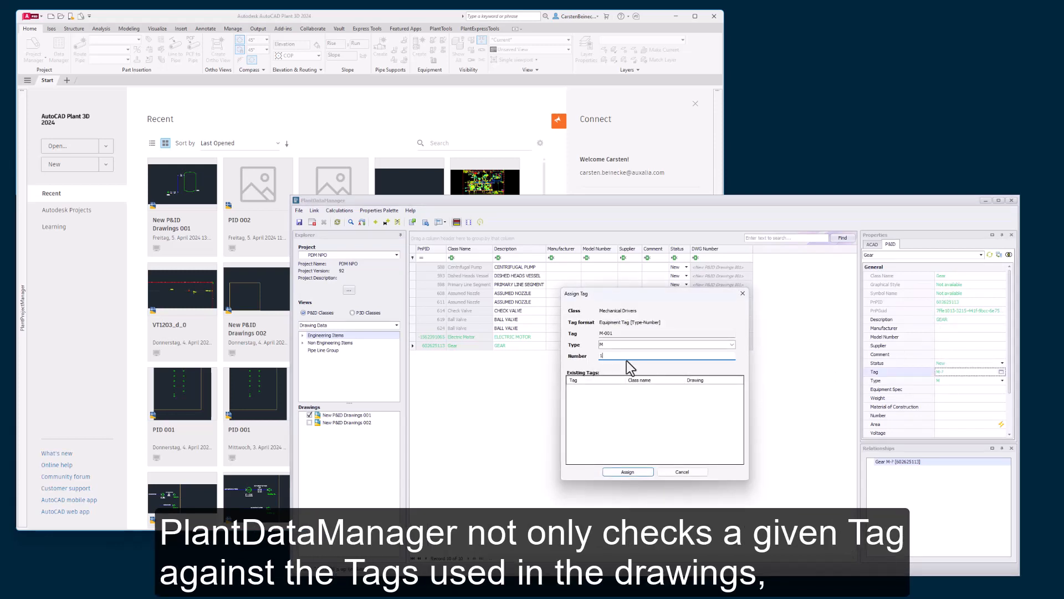
{"action": "key", "text": "Return"}
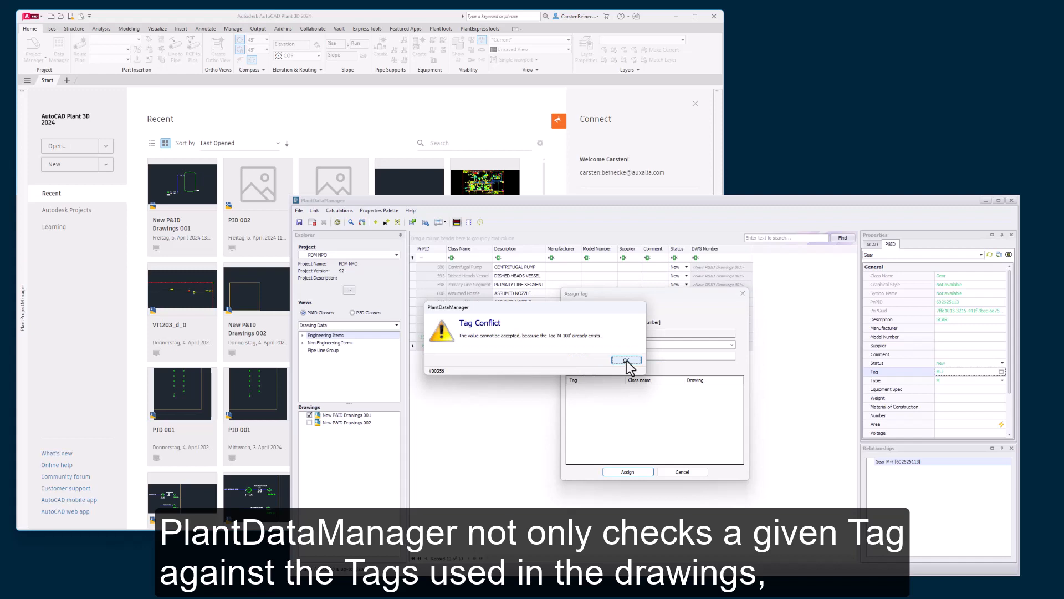
{"action": "left_click", "coordinate": [626, 360]}
{"action": "left_click", "coordinate": [618, 345]}
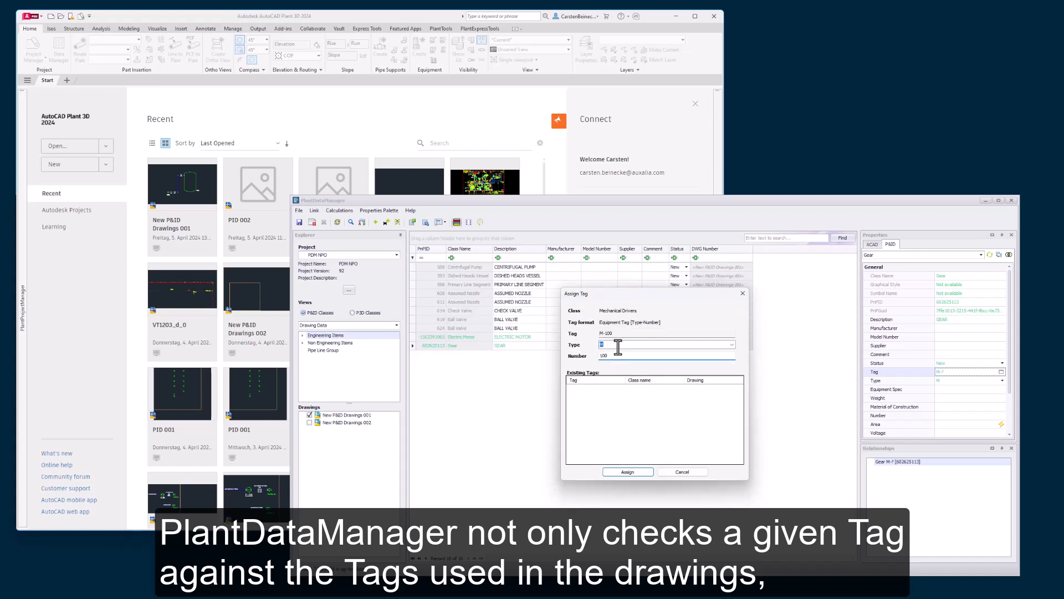
{"action": "type", "text": "G"}
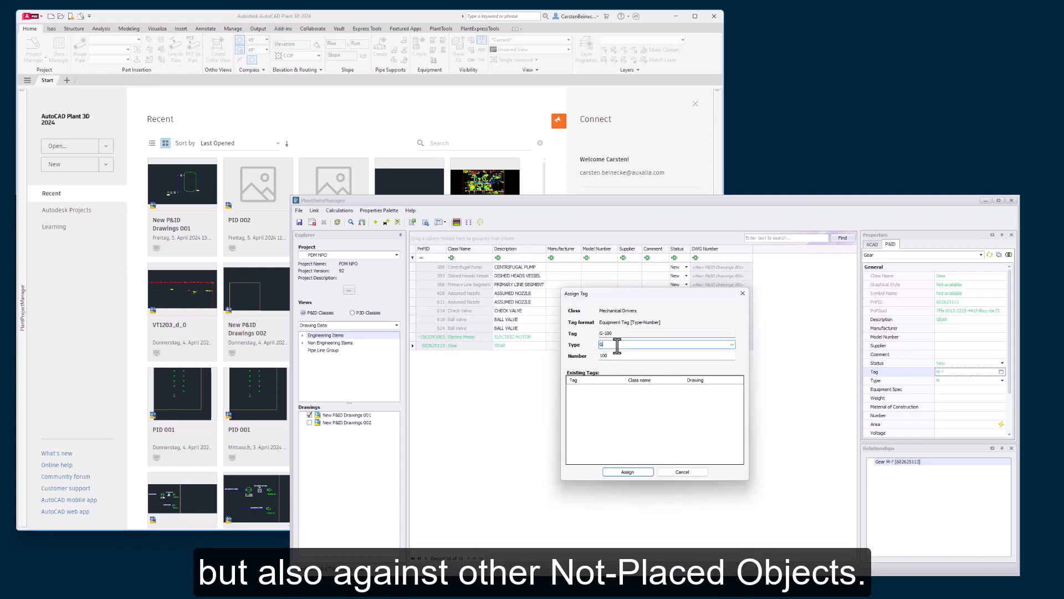
{"action": "left_click", "coordinate": [629, 471]}
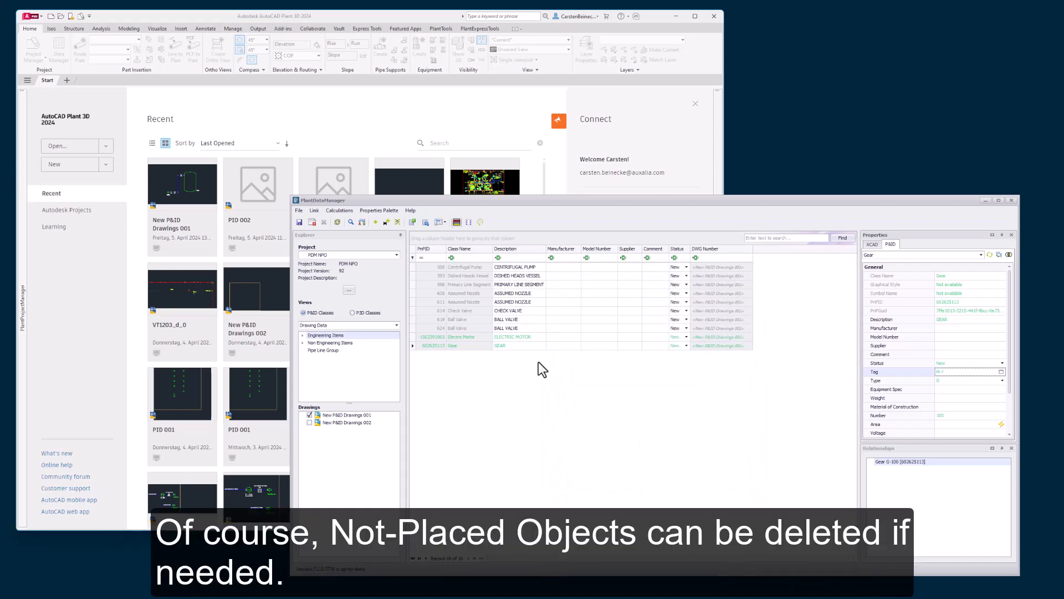
{"action": "right_click", "coordinate": [507, 347]}
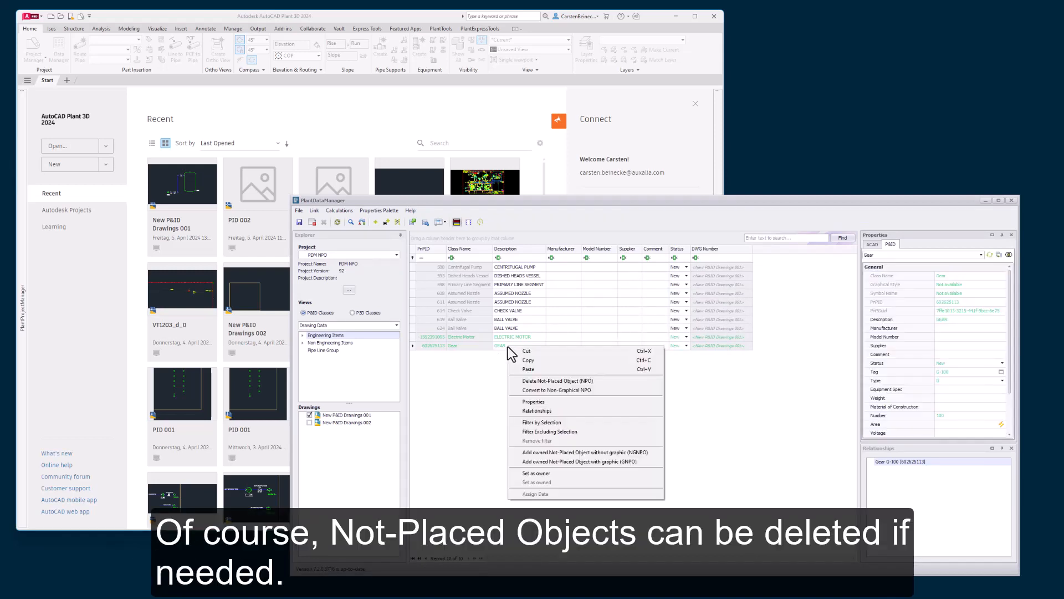
{"action": "left_click", "coordinate": [537, 381]}
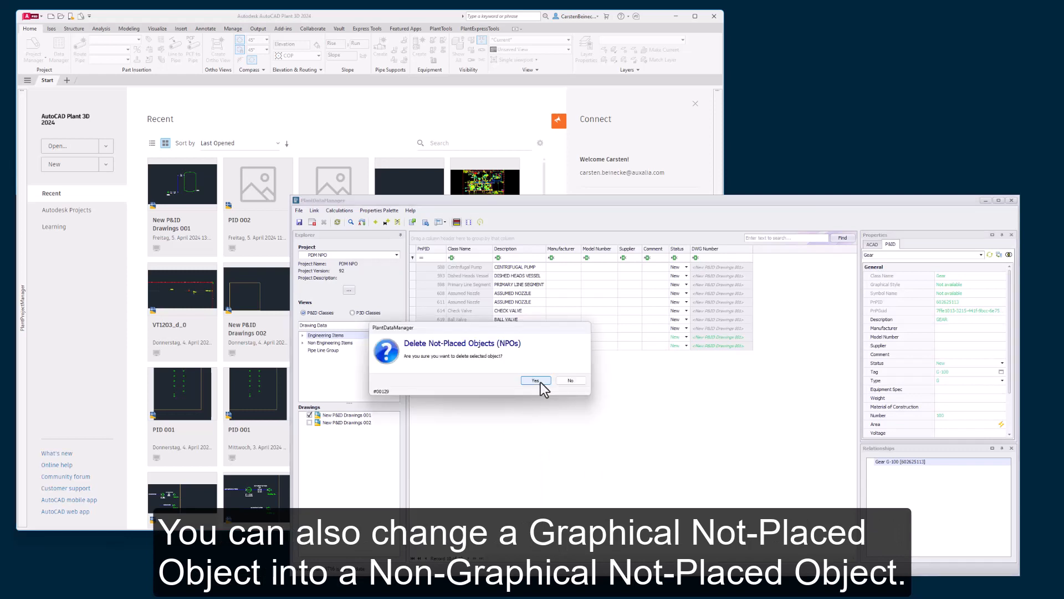
{"action": "left_click", "coordinate": [573, 381]}
Step: Convert the gear to a non-graphical not-placed object and convert it back to a graphical one
{"action": "right_click", "coordinate": [524, 347]}
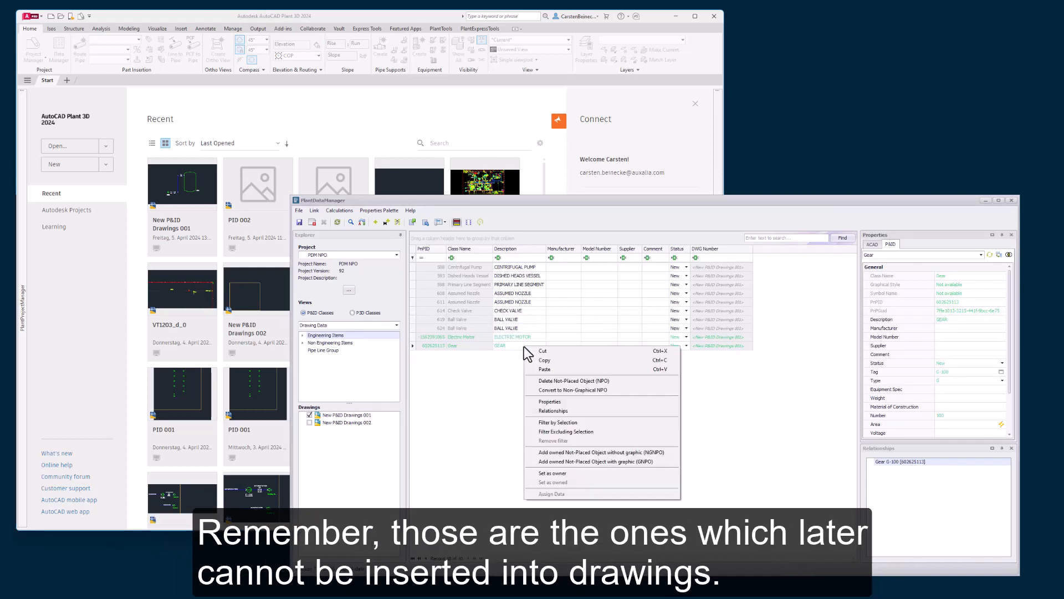
{"action": "left_click", "coordinate": [552, 390]}
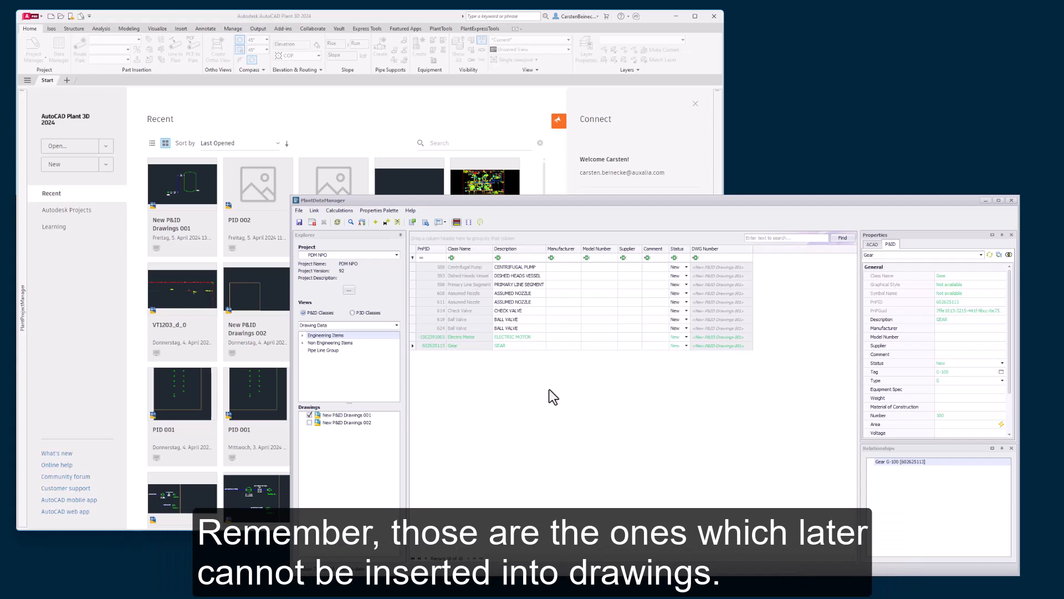
{"action": "right_click", "coordinate": [534, 347]}
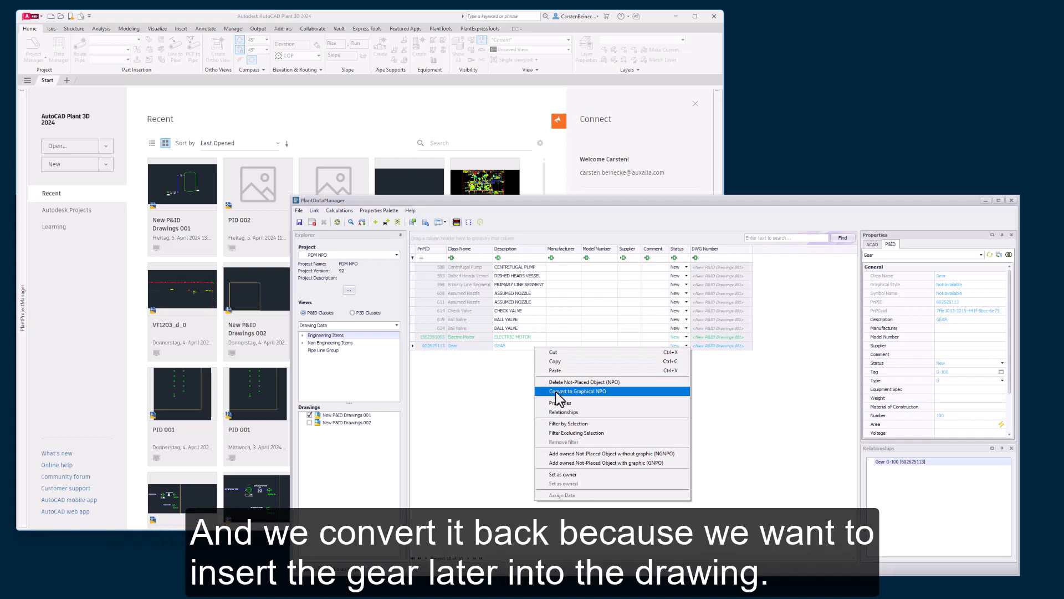
{"action": "left_click", "coordinate": [556, 392]}
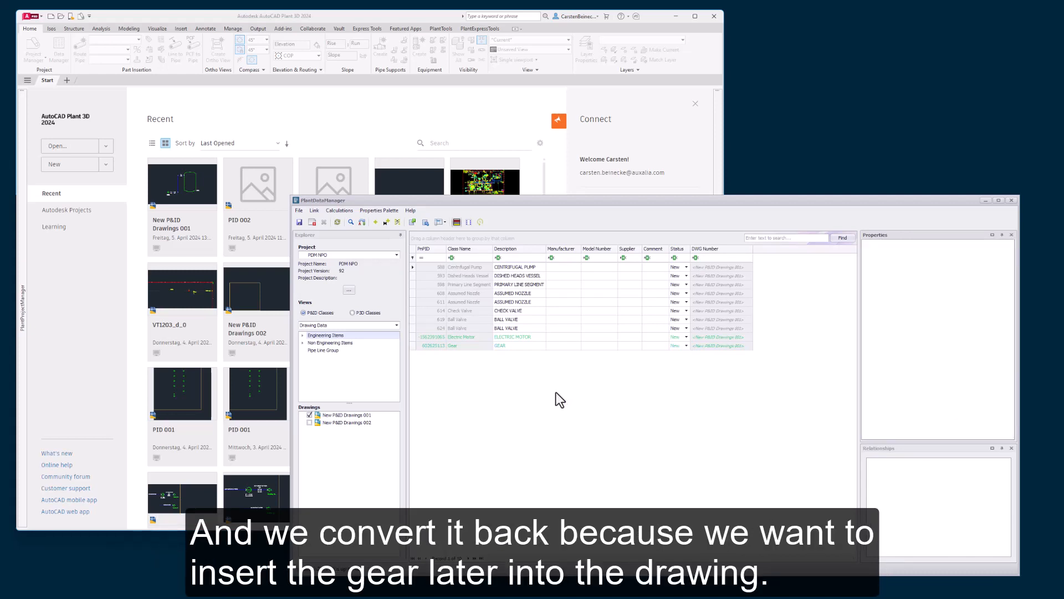
Step: Add one Primary Accessible Discrete Instrument owned by the gear as a not-placed object with graphic
{"action": "right_click", "coordinate": [521, 356]}
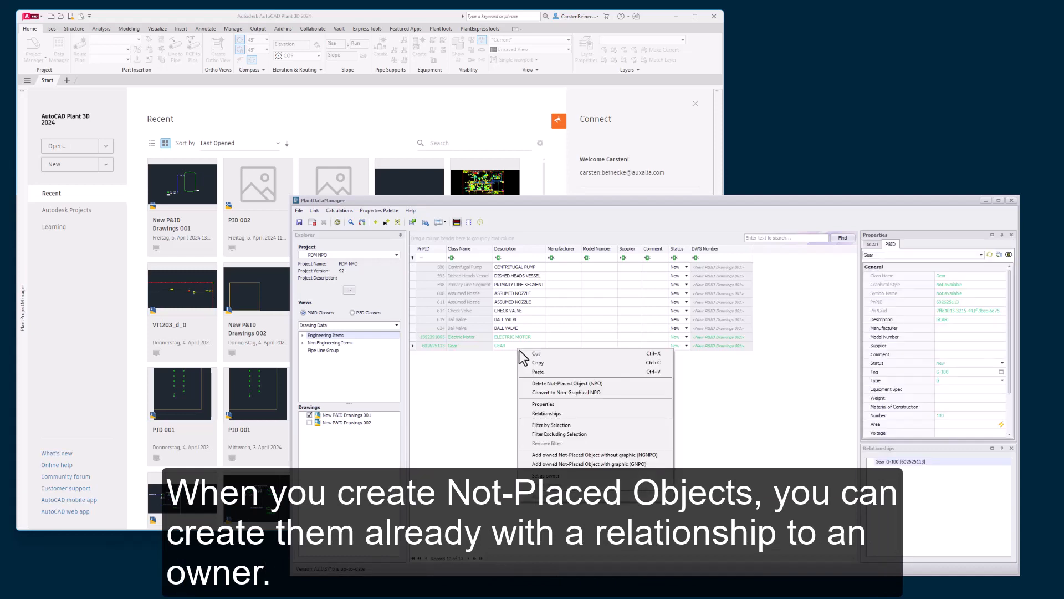
{"action": "left_click", "coordinate": [596, 465]}
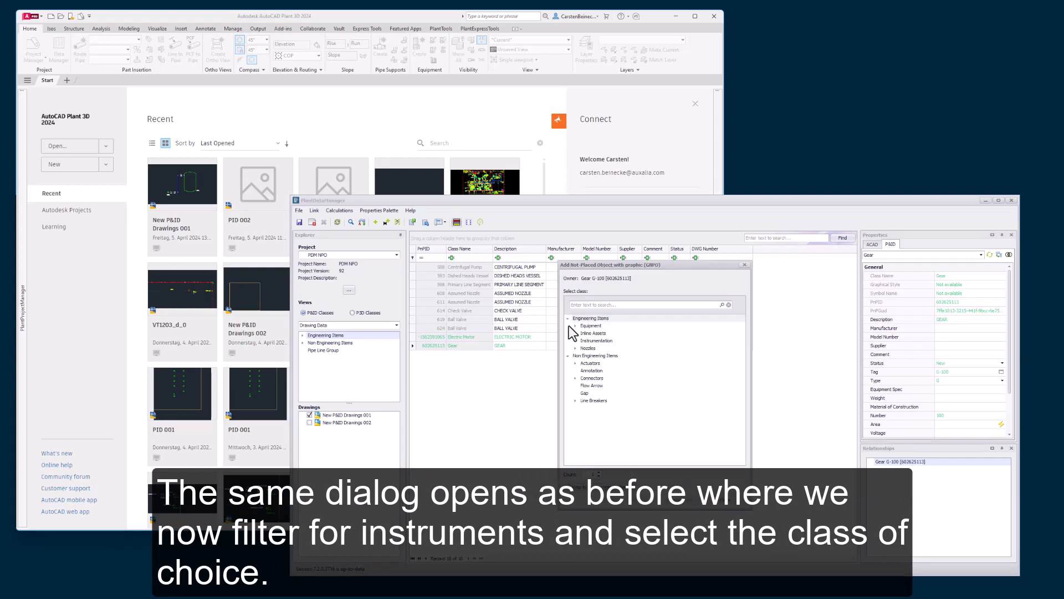
{"action": "left_click", "coordinate": [580, 304]}
{"action": "type", "text": "instr"}
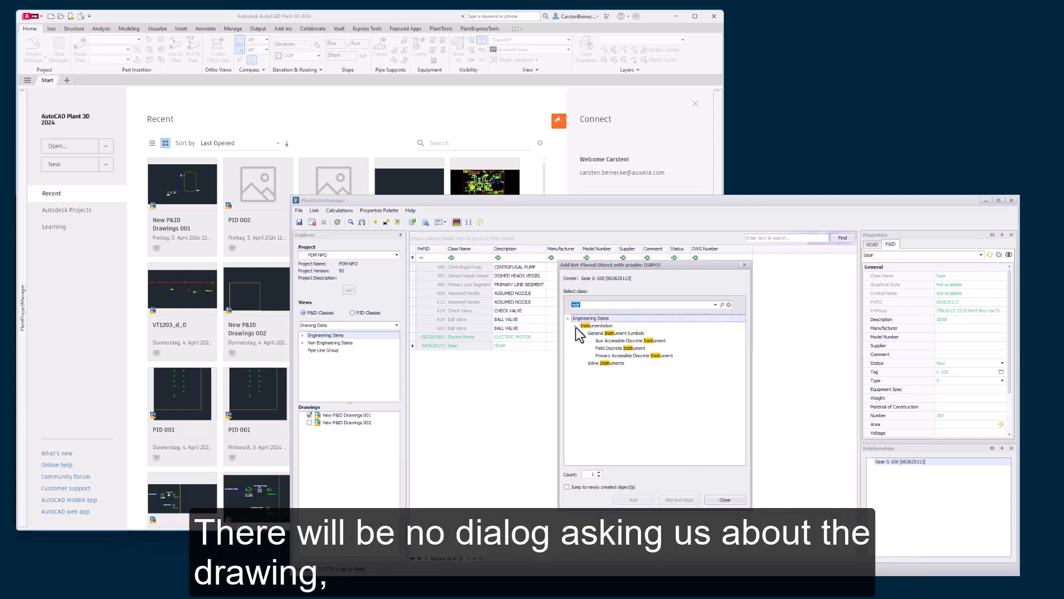
{"action": "left_click", "coordinate": [632, 356]}
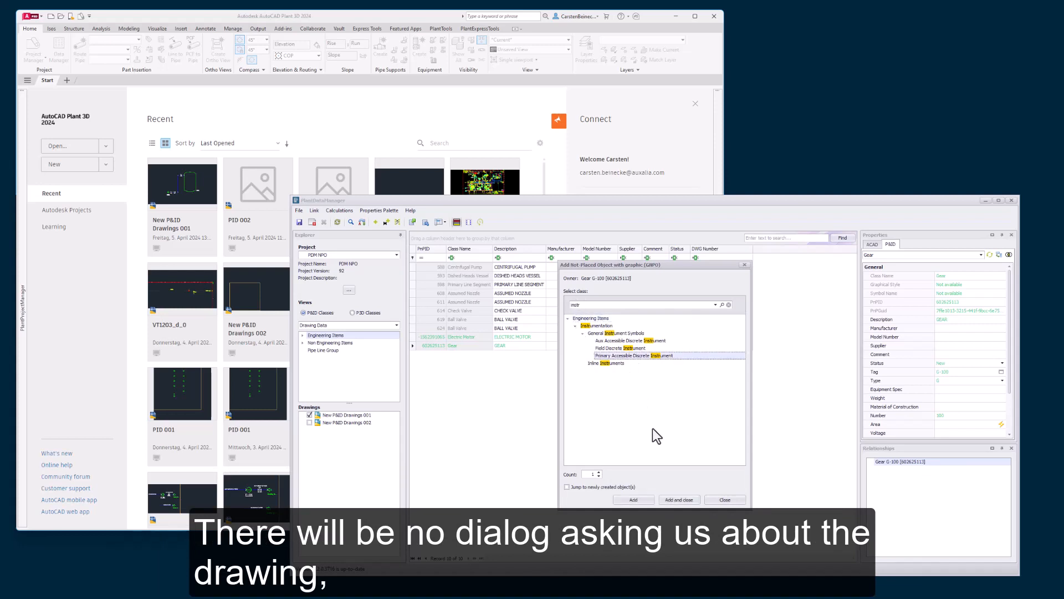
{"action": "left_click", "coordinate": [686, 509]}
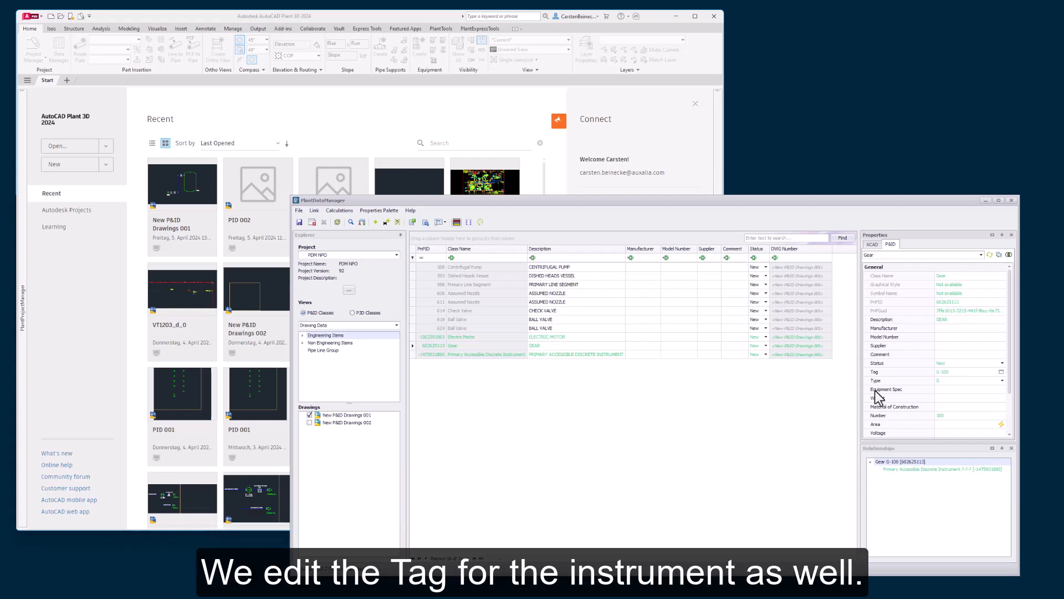
Step: Assign the new accessible instrument a tag with area 10, type HS and loop number 001
{"action": "left_click", "coordinate": [706, 354]}
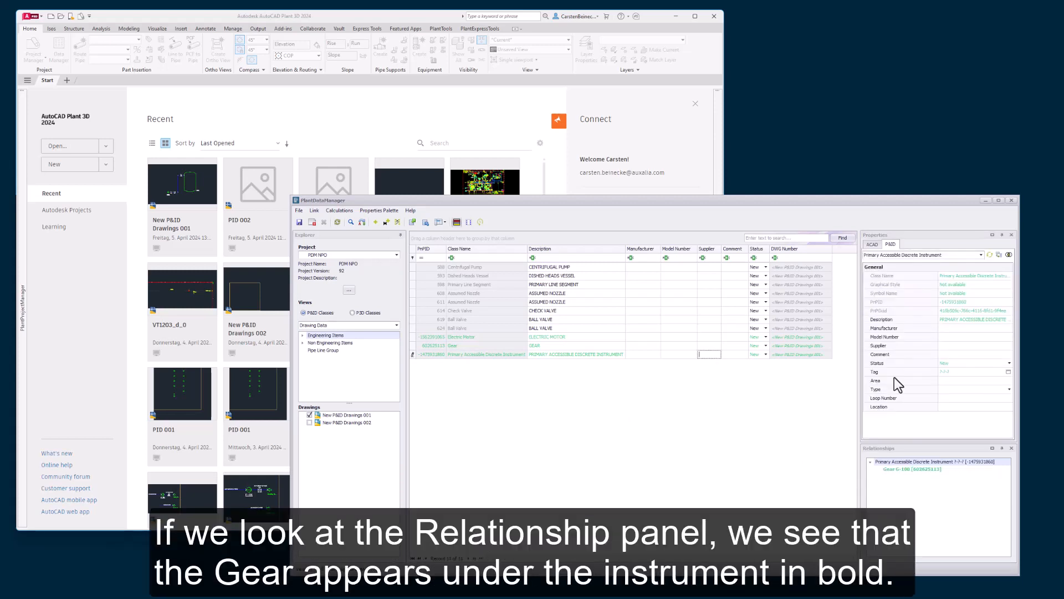
{"action": "left_click", "coordinate": [1008, 371]}
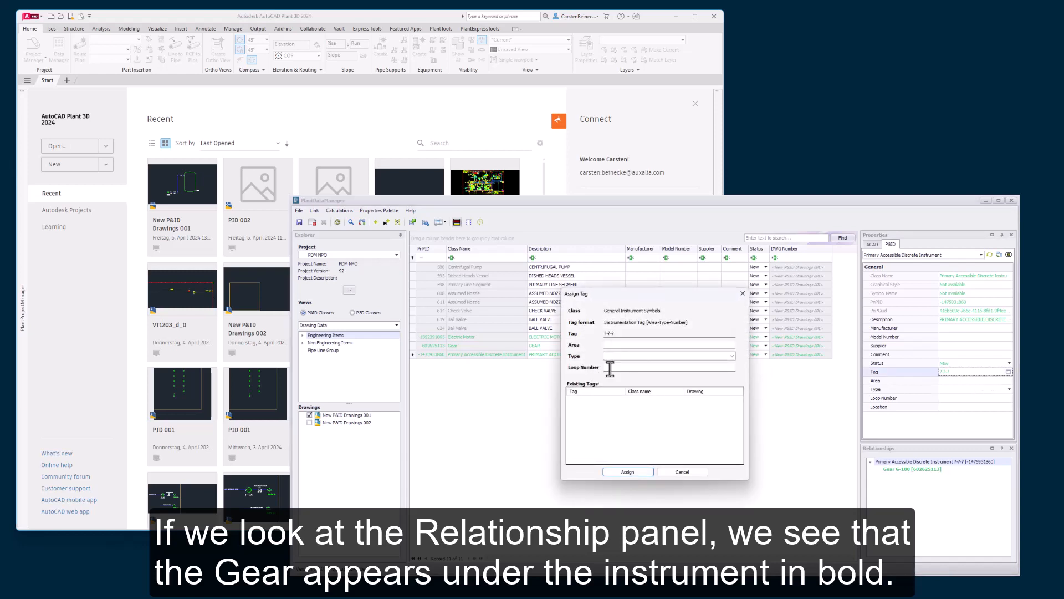
{"action": "left_click", "coordinate": [608, 343]}
{"action": "type", "text": "10"}
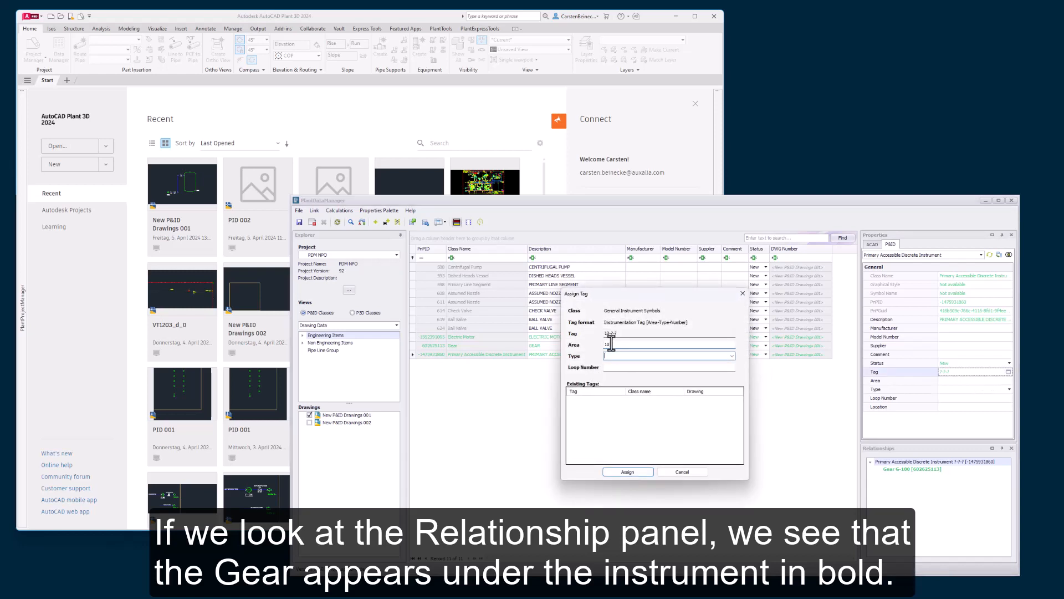
{"action": "key", "text": "Tab"}
{"action": "type", "text": "HS"}
{"action": "key", "text": "Tab"}
{"action": "type", "text": "00"}
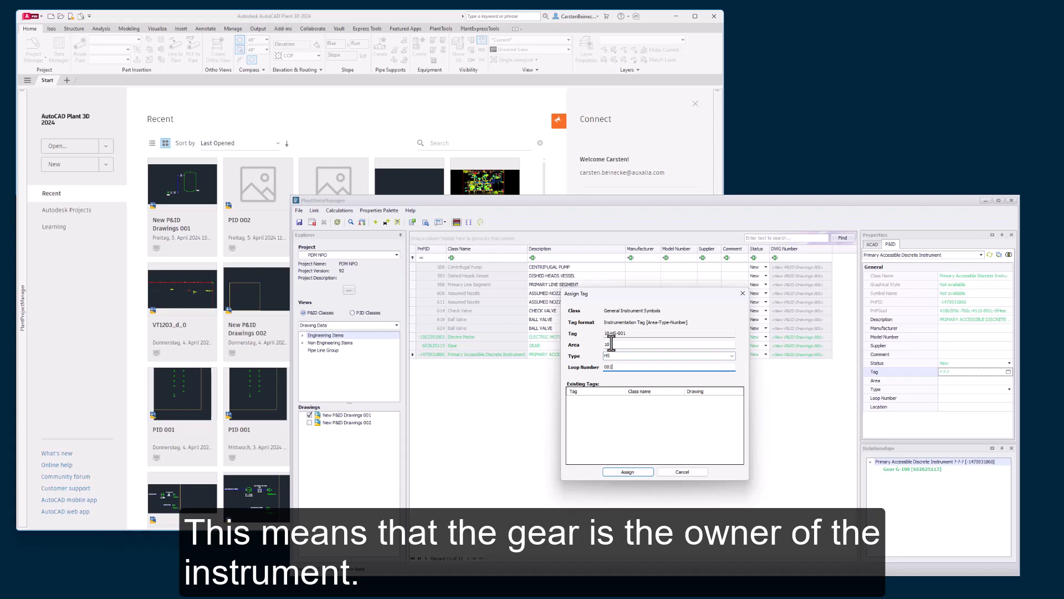
{"action": "type", "text": "1"}
{"action": "left_click", "coordinate": [631, 472]}
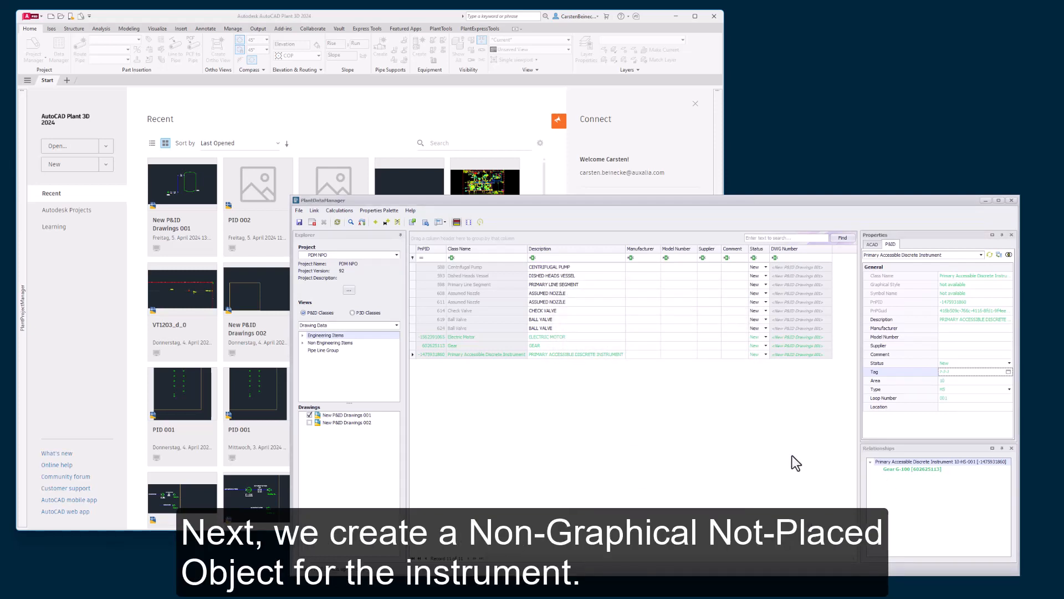
Step: Add one Primary Inaccessible Discrete Instrument without graphic as a not-placed object owned by the accessible instrument
{"action": "right_click", "coordinate": [546, 357]}
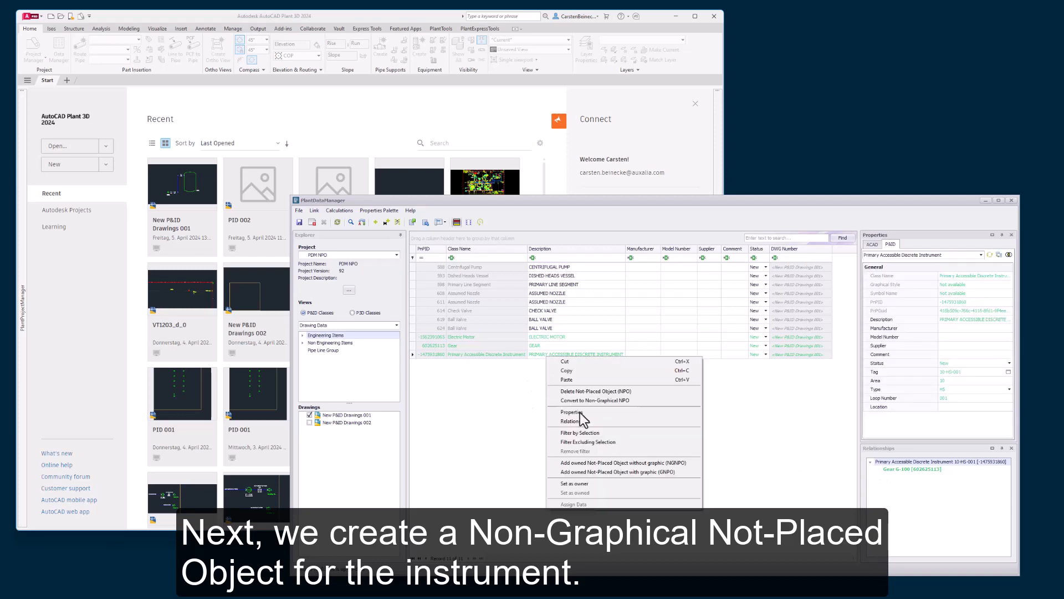
{"action": "left_click", "coordinate": [601, 463]}
{"action": "left_click", "coordinate": [586, 305]}
{"action": "type", "text": "instr"}
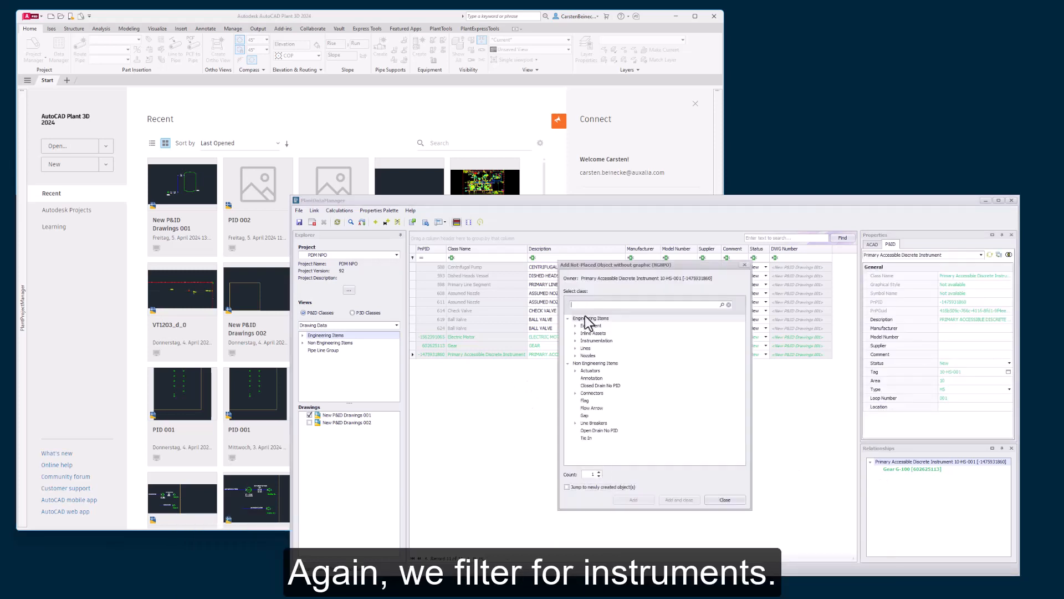
{"action": "key", "text": "Return"}
{"action": "left_click", "coordinate": [627, 371]}
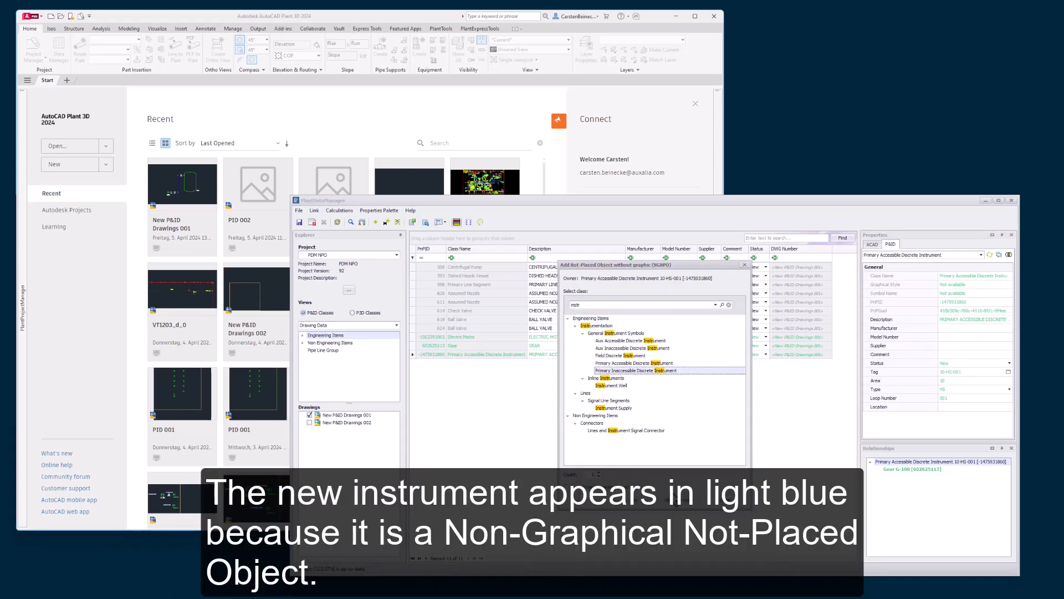
{"action": "left_click", "coordinate": [683, 501]}
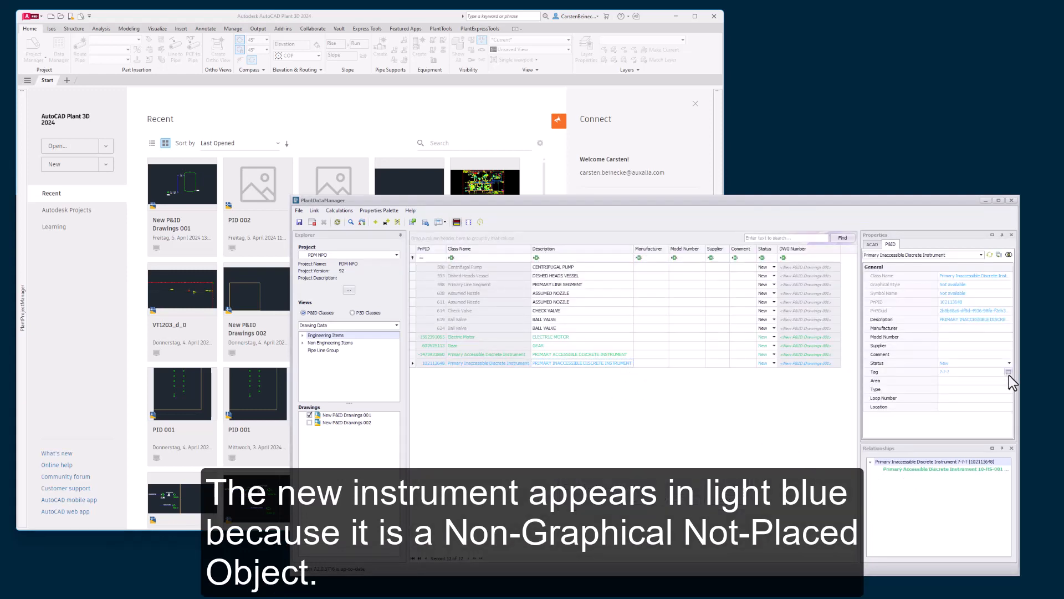
Step: Assign the inaccessible instrument a tag with area 10, type SOA- and loop number 001
{"action": "left_click", "coordinate": [1008, 372]}
{"action": "type", "text": "10"}
{"action": "left_click", "coordinate": [613, 356]}
{"action": "type", "text": "SOA-"}
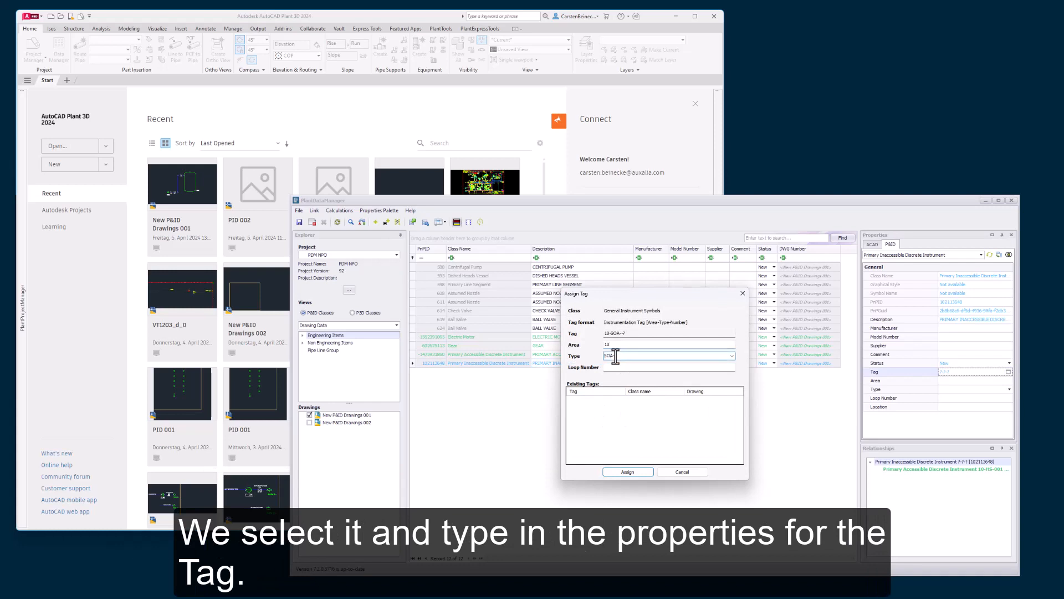
{"action": "key", "text": "Tab"}
{"action": "type", "text": "001"}
{"action": "key", "text": "Return"}
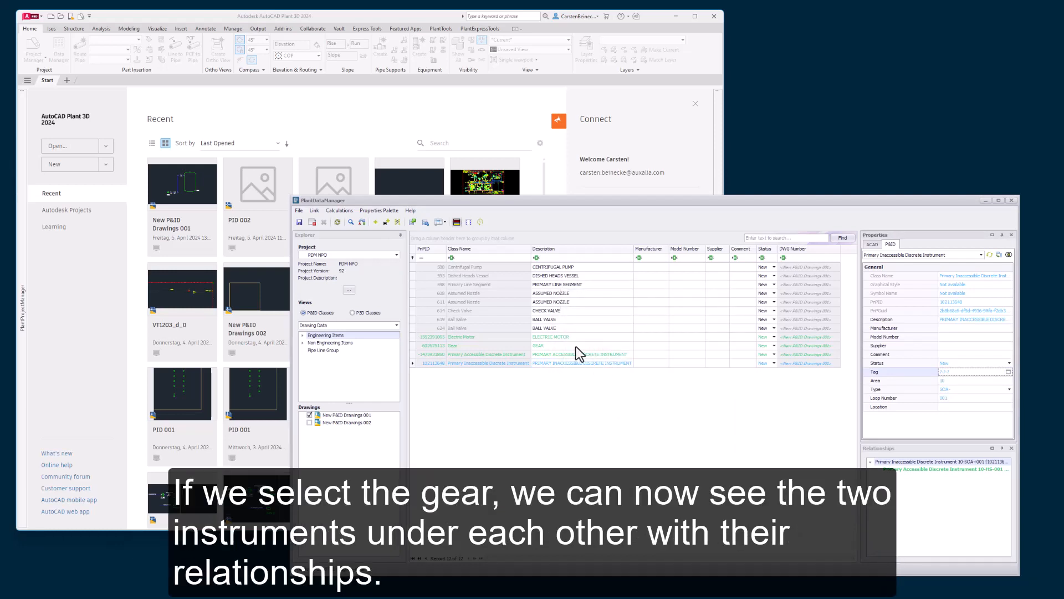
Step: Move the accessible instrument from the gear to the electric motor, and make the gear the owner of the motor
{"action": "left_click", "coordinate": [576, 346]}
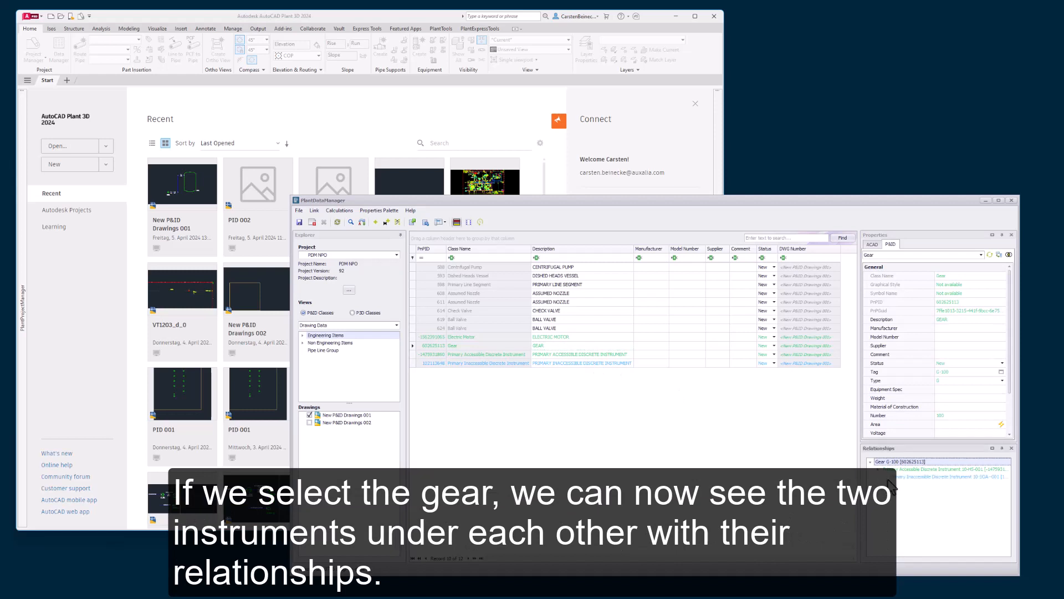
{"action": "left_click", "coordinate": [563, 337], "text": "ctrl"}
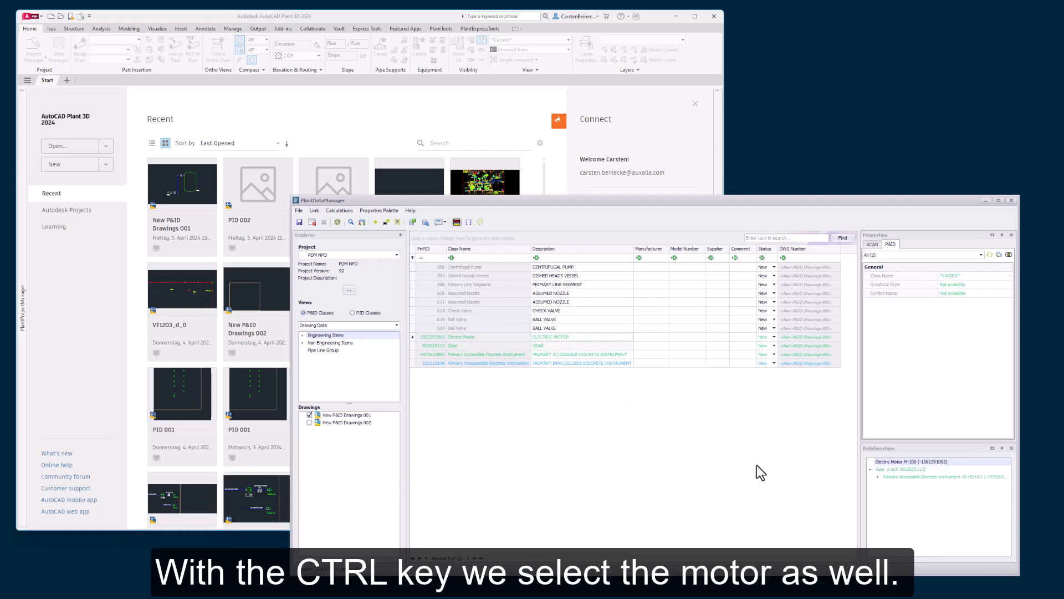
{"action": "left_click_drag", "start_coordinate": [887, 477], "coordinate": [893, 462]}
{"action": "left_click", "coordinate": [894, 468]}
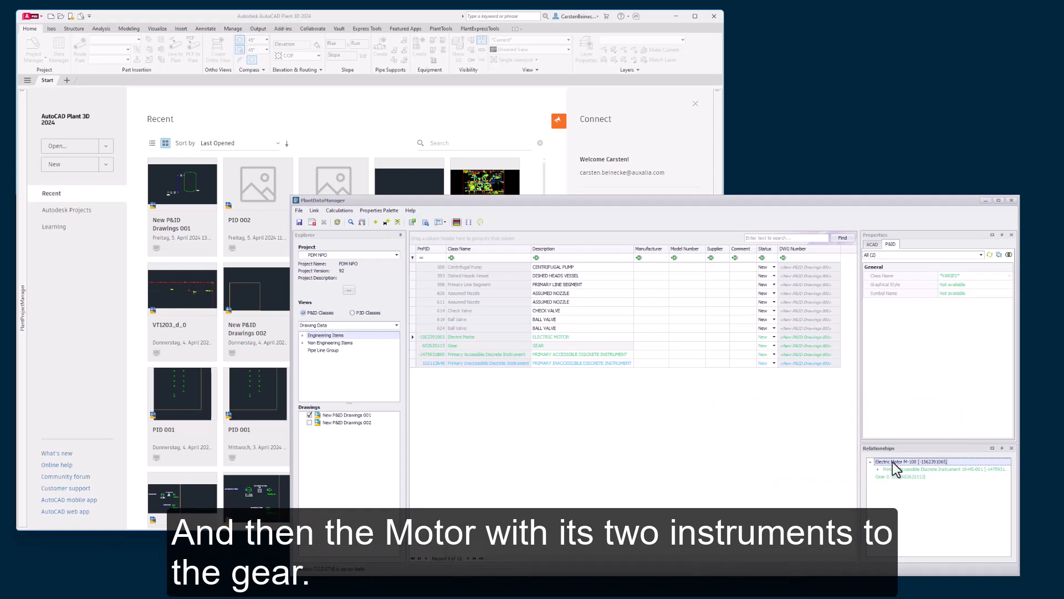
{"action": "left_click_drag", "start_coordinate": [894, 464], "coordinate": [899, 478]}
{"action": "left_click", "coordinate": [898, 478]}
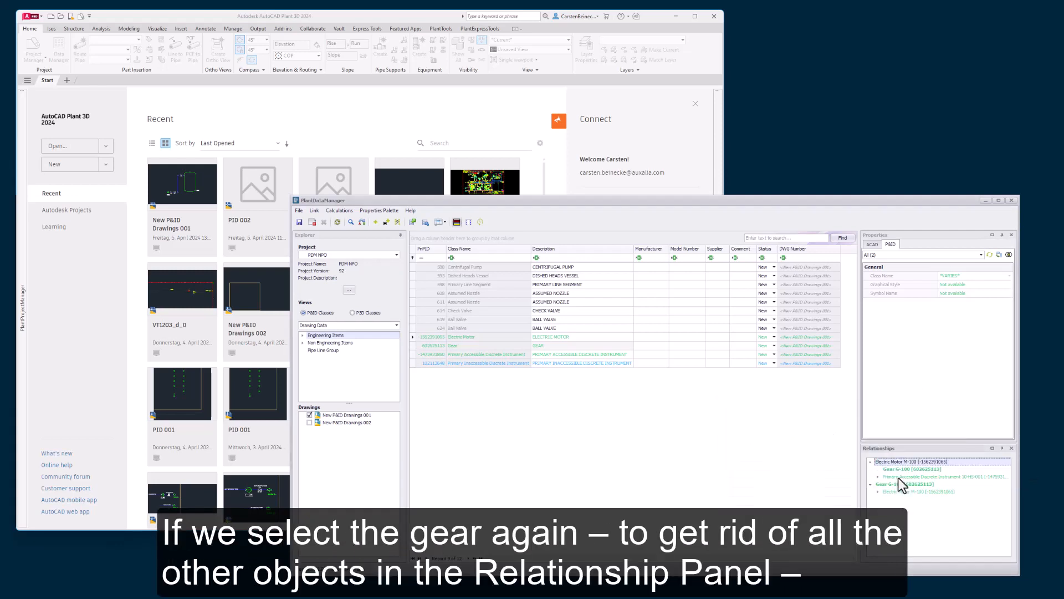
Step: Make the centrifugal pump the owner of the gear and expand the relationship tree under the pump
{"action": "left_click", "coordinate": [549, 347]}
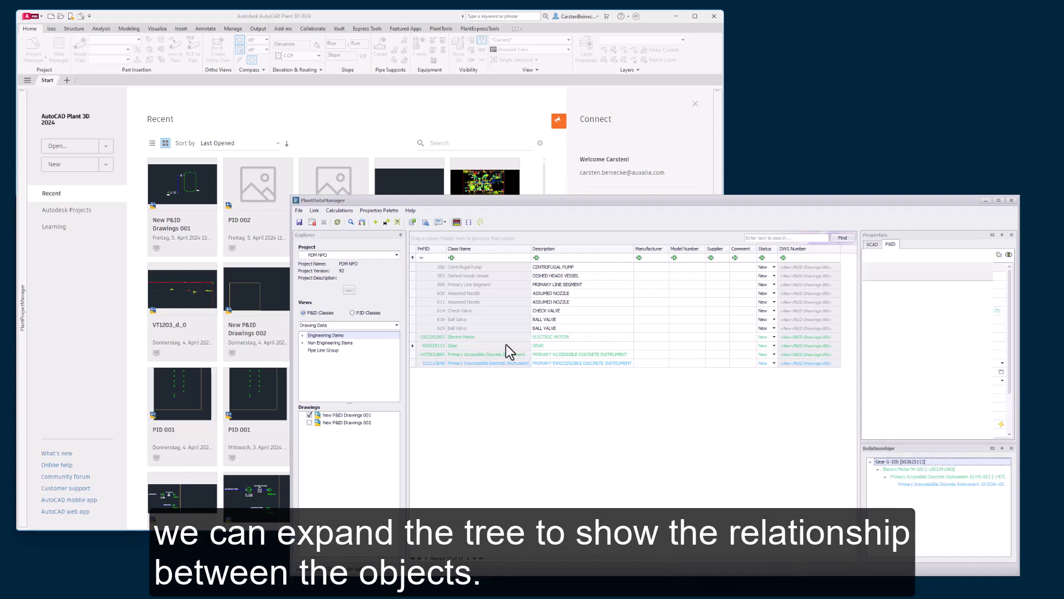
{"action": "left_click", "coordinate": [501, 267], "text": "ctrl"}
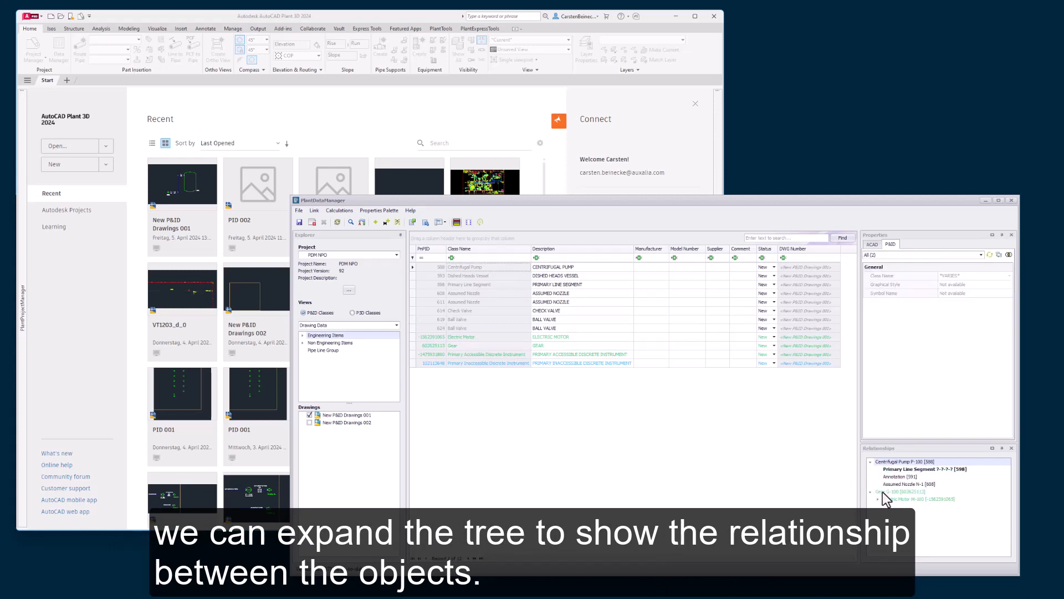
{"action": "left_click_drag", "start_coordinate": [887, 491], "coordinate": [897, 466]}
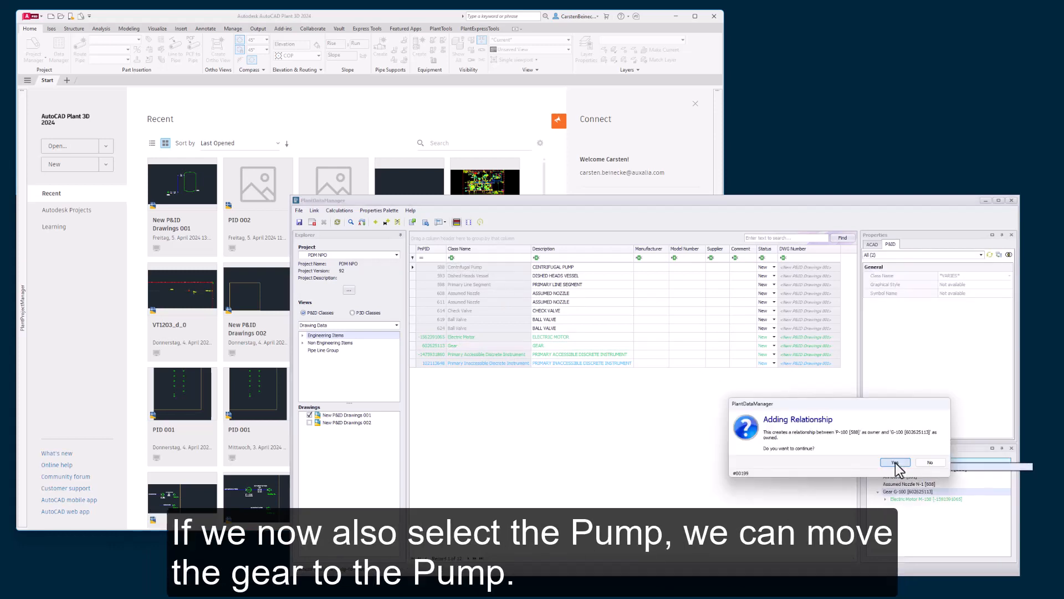
{"action": "left_click", "coordinate": [897, 469]}
{"action": "left_click", "coordinate": [506, 267]}
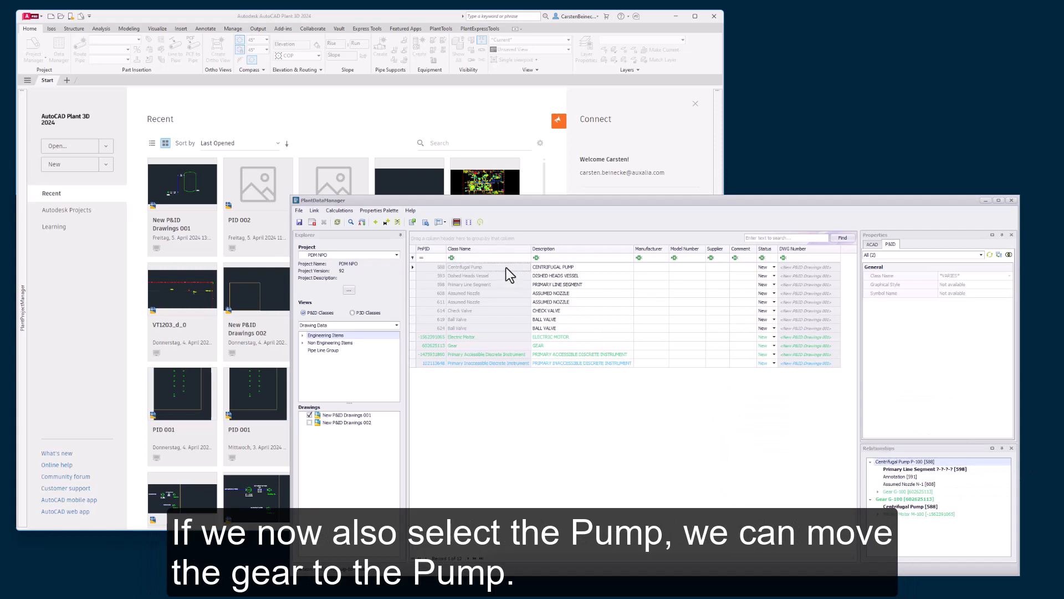
{"action": "left_click", "coordinate": [878, 491]}
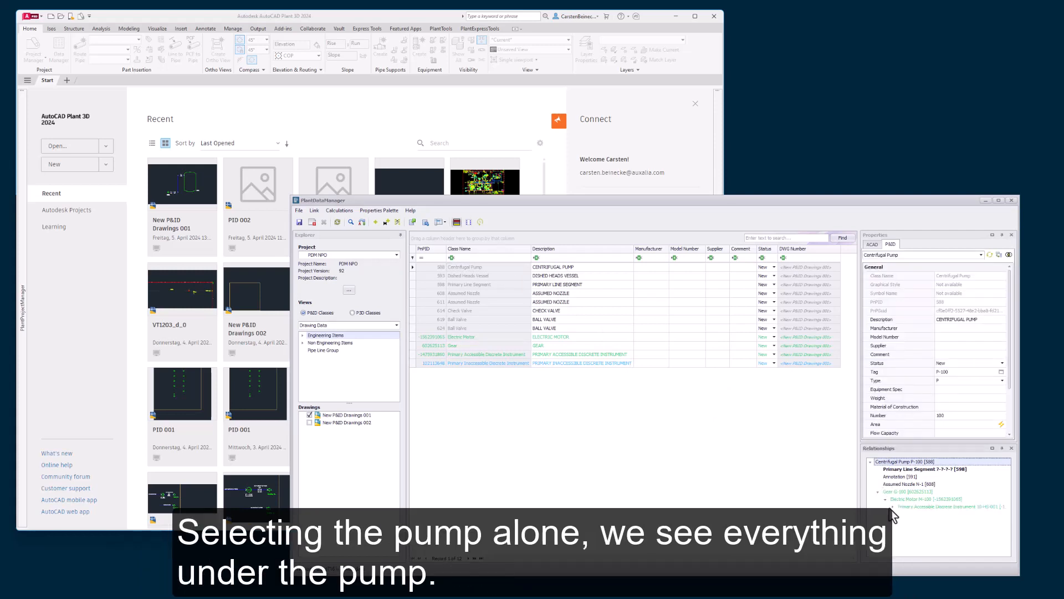
{"action": "left_click", "coordinate": [885, 499]}
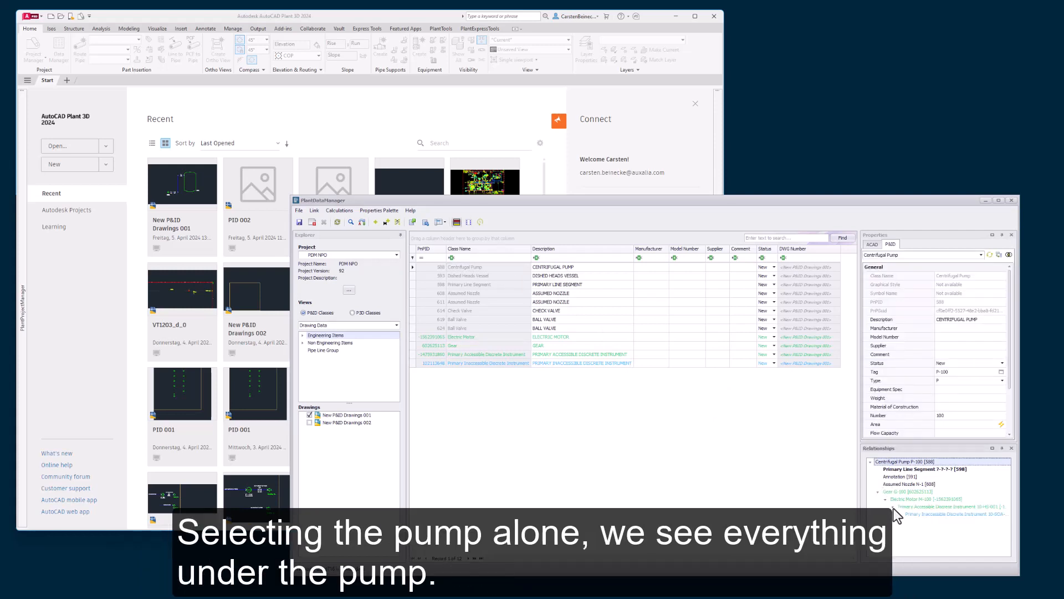
Step: Export the displayed data of only the active Equipment node to PDM NPO-Equipment.xlsx and open the file in Excel
{"action": "left_click", "coordinate": [302, 335]}
{"action": "left_click", "coordinate": [326, 342]}
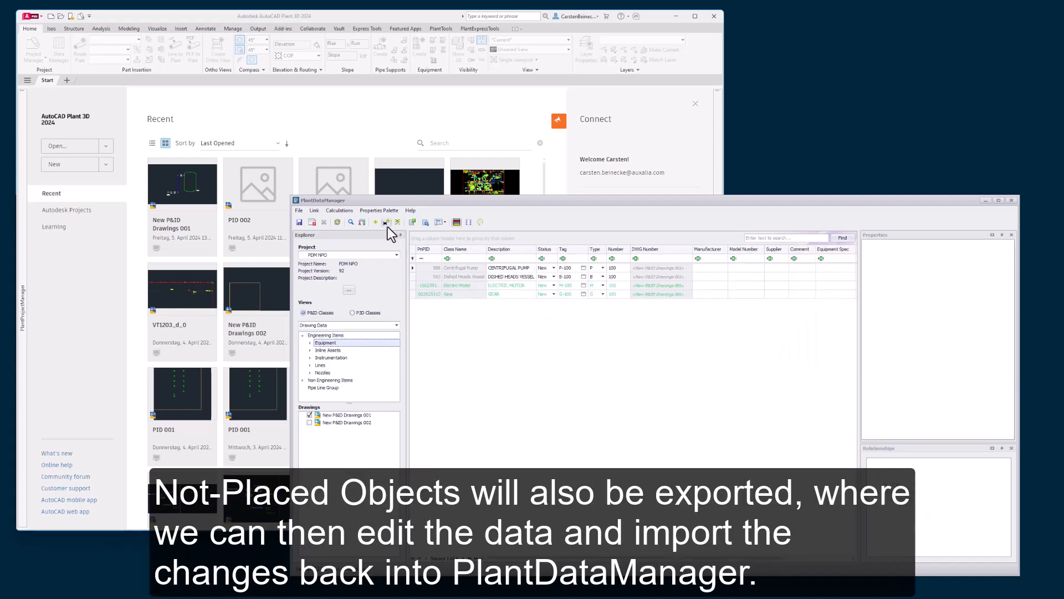
{"action": "left_click", "coordinate": [413, 223]}
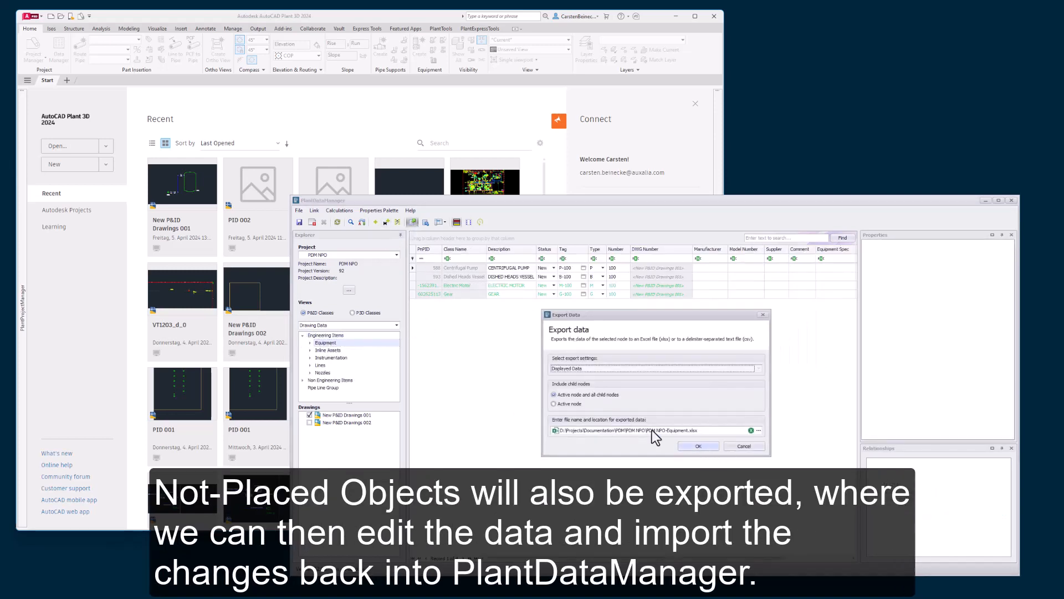
{"action": "left_click", "coordinate": [571, 404]}
{"action": "left_click", "coordinate": [711, 449]}
{"action": "left_click", "coordinate": [711, 449]}
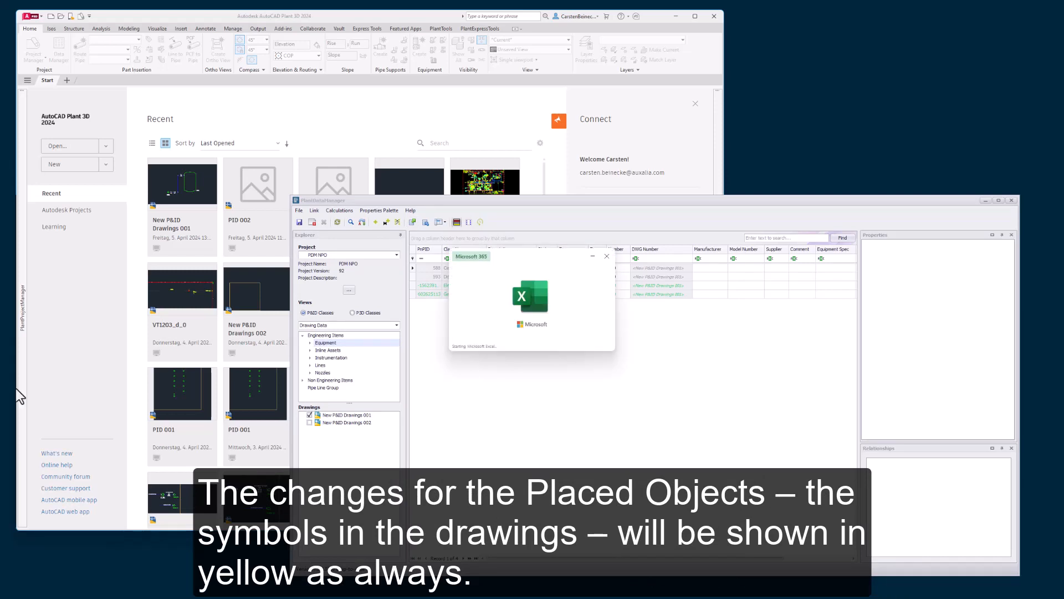
Step: Set the Number of all four equipment rows to 001 in the Excel sheet, then save and close the workbook
{"action": "left_click", "coordinate": [761, 150]}
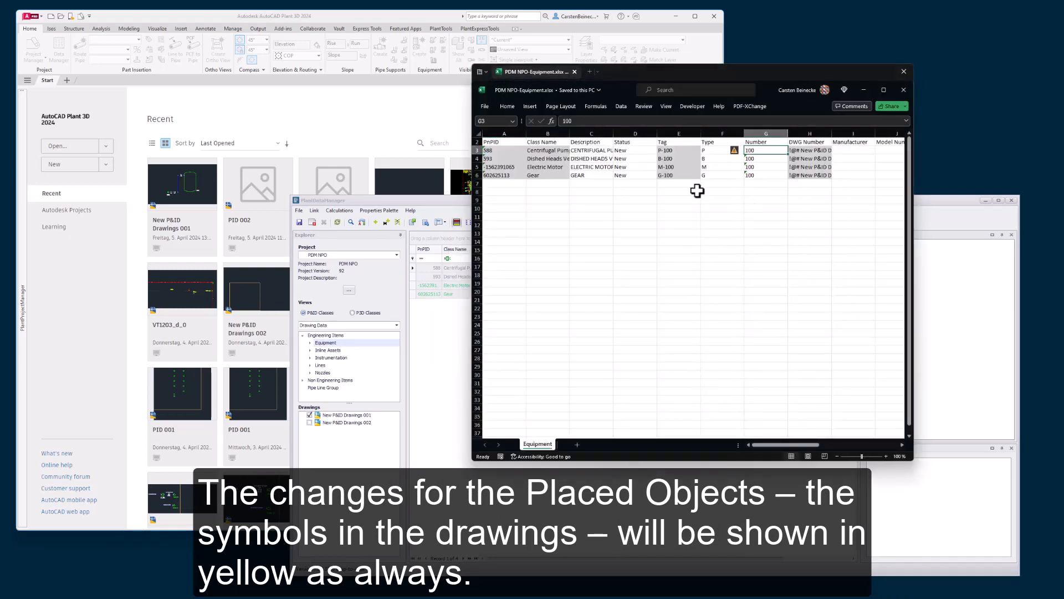
{"action": "type", "text": "001"}
{"action": "key", "text": "Return"}
{"action": "key", "text": "Up"}
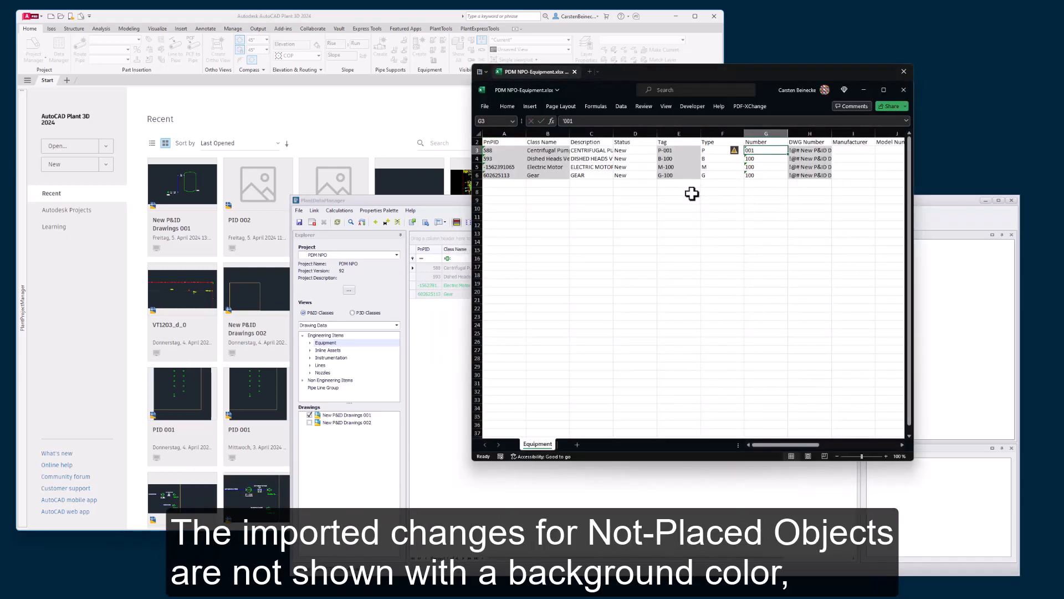
{"action": "key", "text": "ctrl+c"}
{"action": "key", "text": "shift+Down"}
{"action": "key", "text": "shift+Down"}
{"action": "key", "text": "shift+Down"}
{"action": "key", "text": "ctrl+v"}
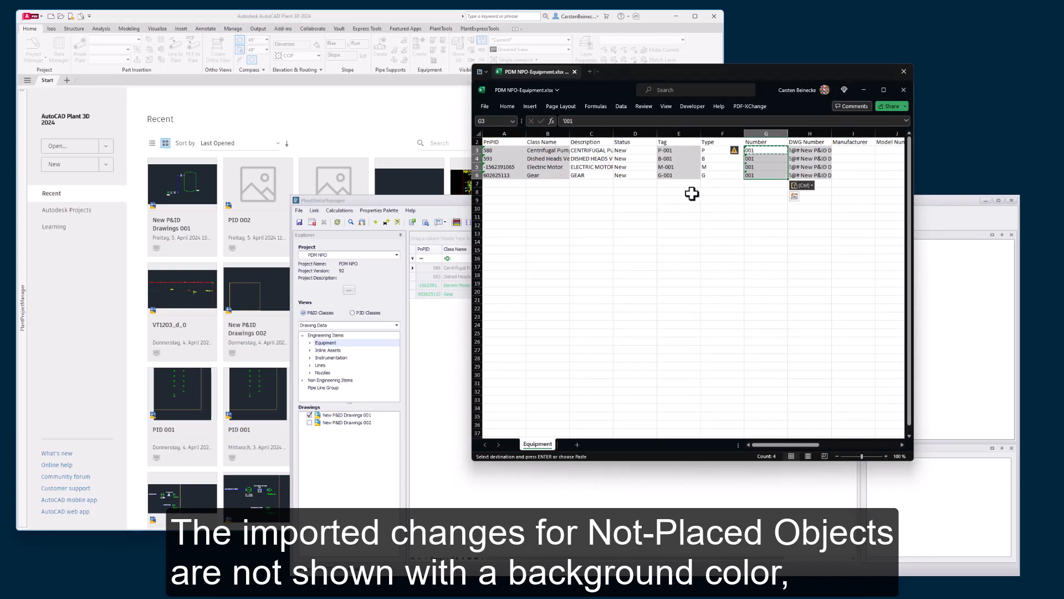
{"action": "left_click", "coordinate": [903, 71]}
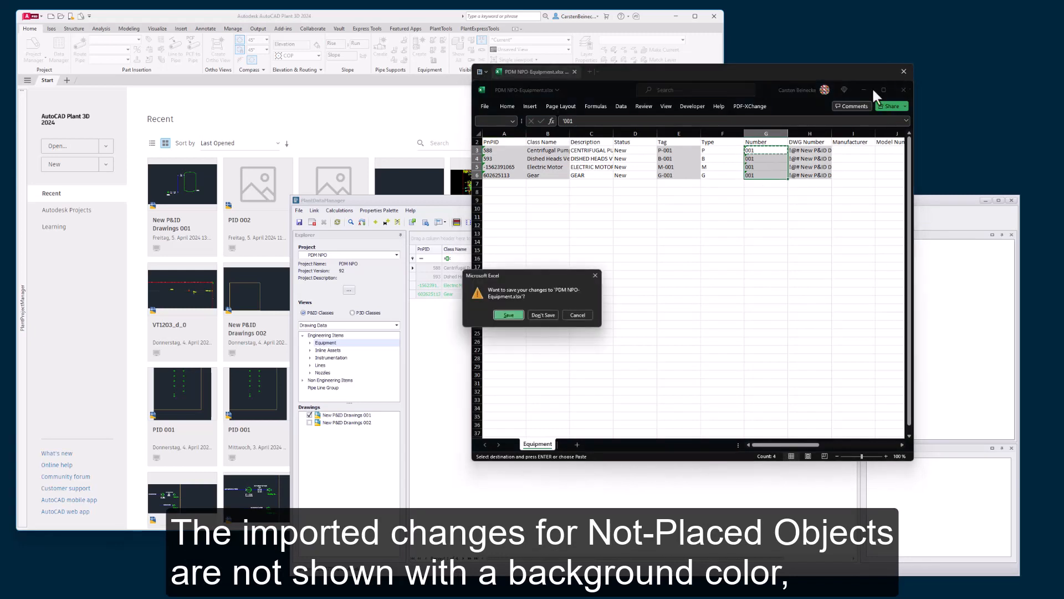
{"action": "left_click", "coordinate": [507, 314]}
Step: Import all worksheets of the edited Equipment Excel file into the PDM NPO project
{"action": "left_click", "coordinate": [425, 222]}
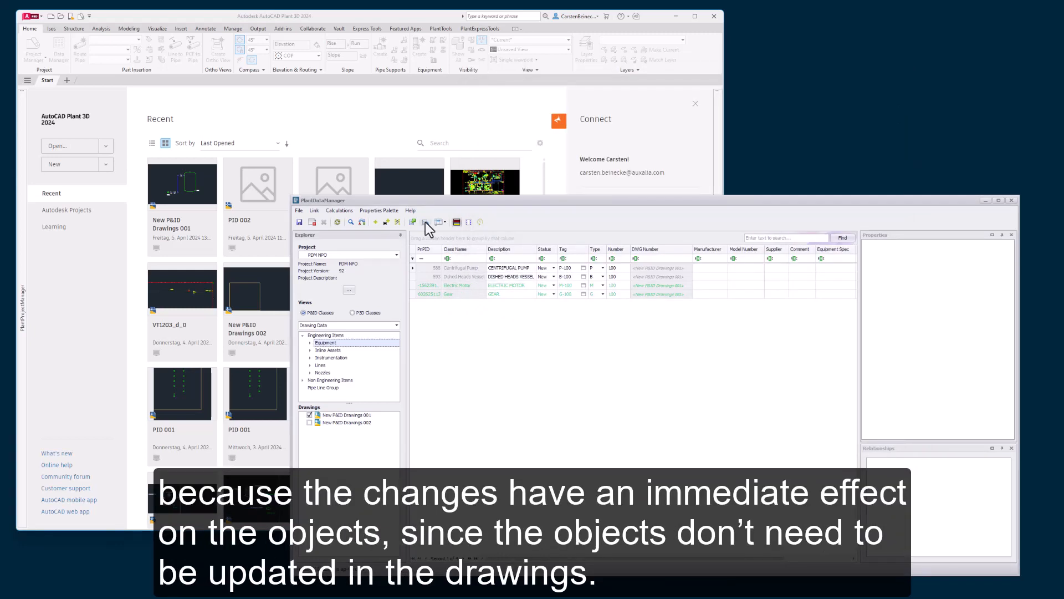
{"action": "left_click", "coordinate": [408, 377]}
{"action": "double_click", "coordinate": [408, 377]}
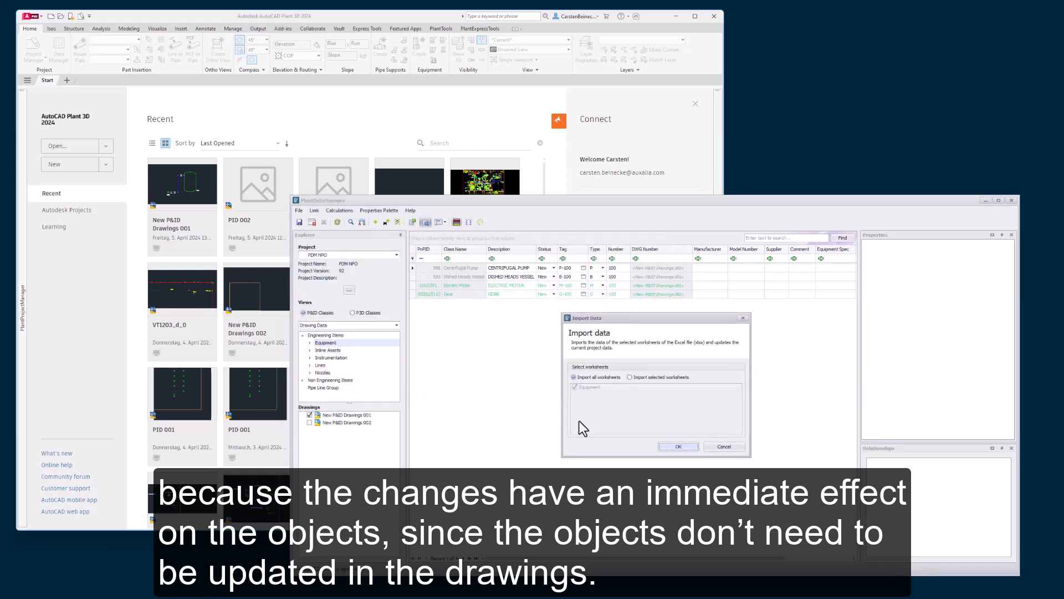
{"action": "left_click", "coordinate": [678, 446]}
{"action": "left_click", "coordinate": [679, 449]}
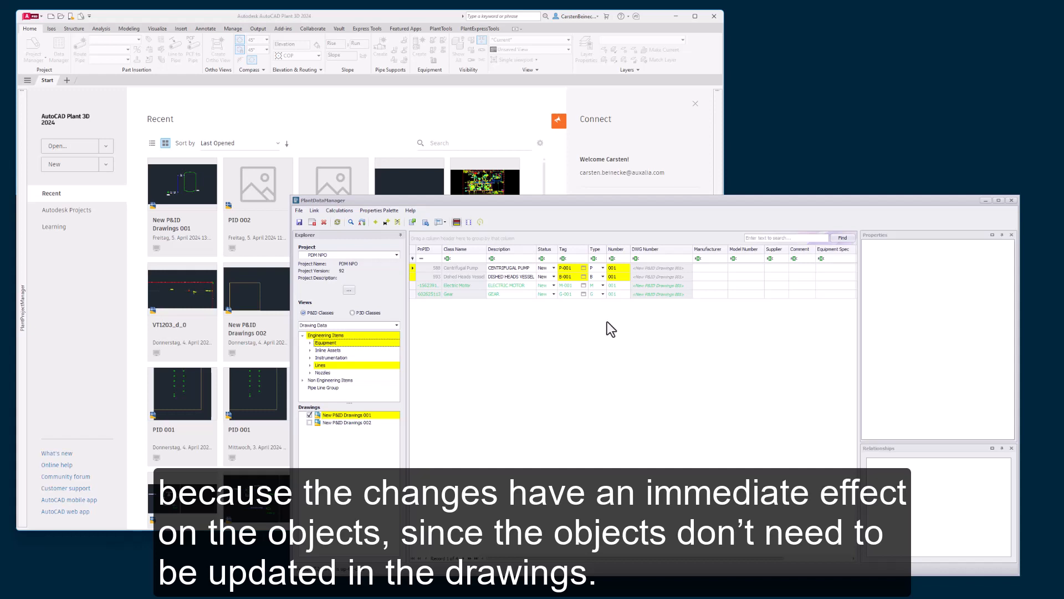
Step: Close the project, saving the changes with the status Ready for Import
{"action": "left_click", "coordinate": [313, 223]}
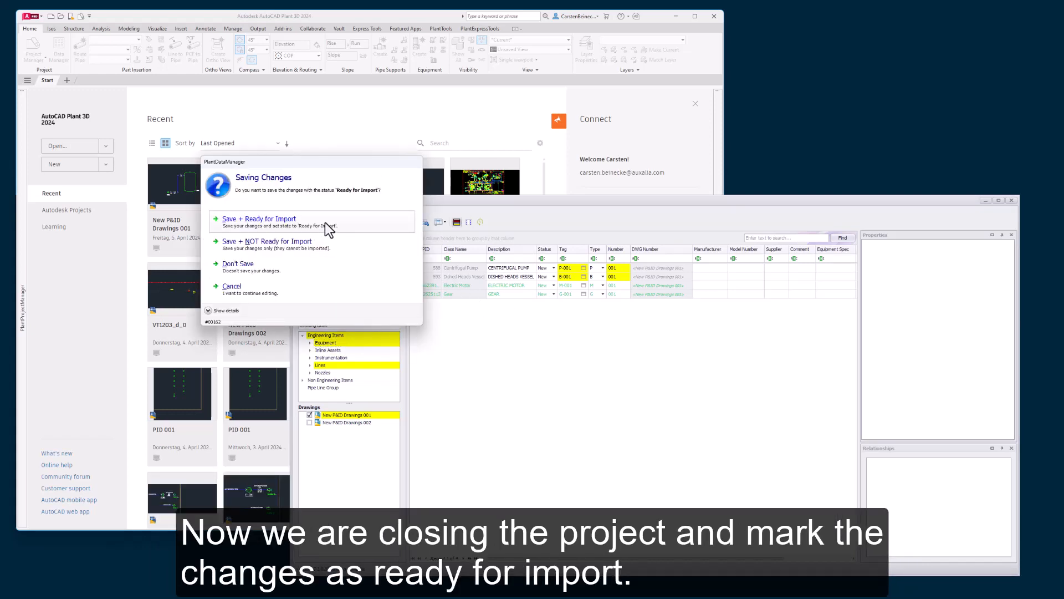
{"action": "left_click", "coordinate": [326, 224]}
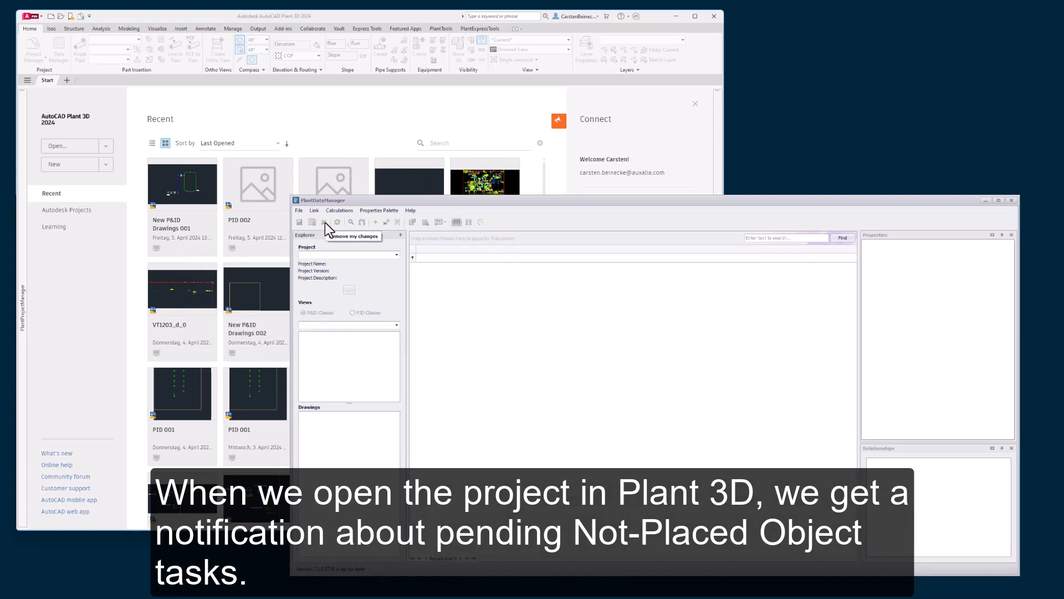
Step: Switch to AutoCAD Plant 3D, open the PDM NPO project and execute its pending not-placed object tasks
{"action": "left_click", "coordinate": [97, 273]}
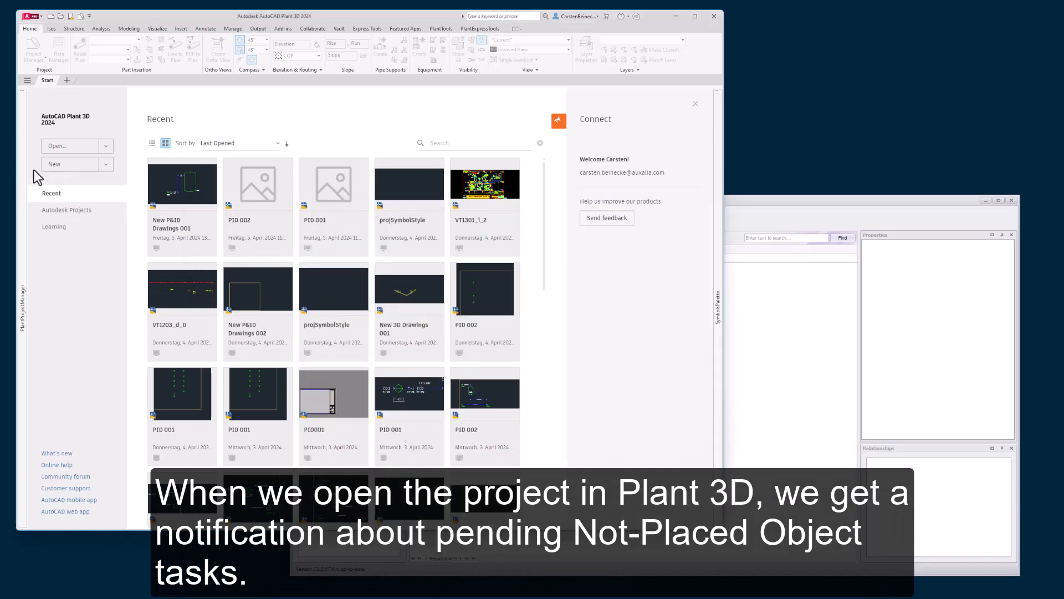
{"action": "mouse_move", "coordinate": [22, 178]}
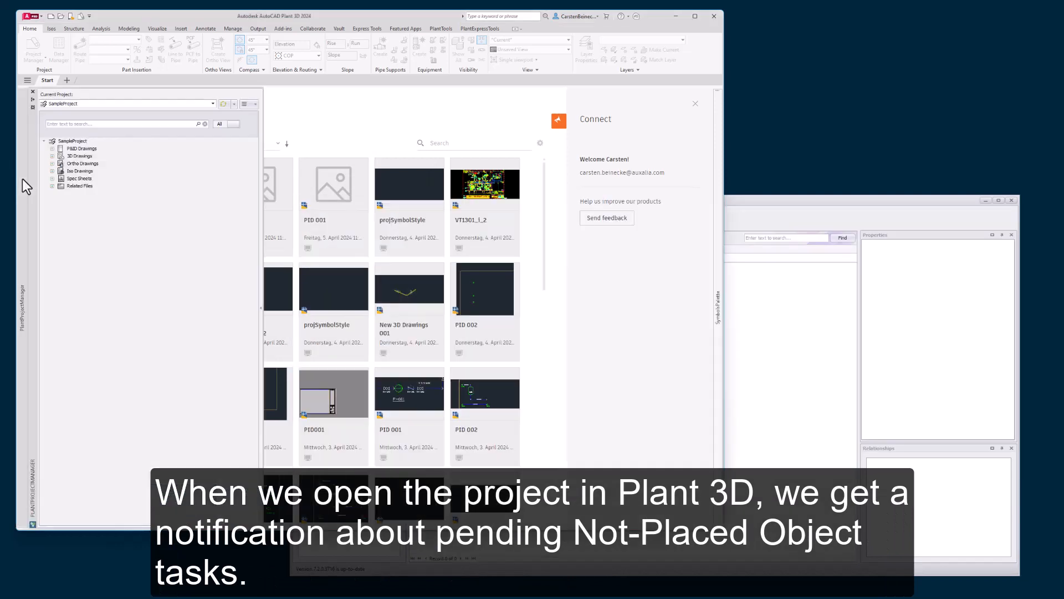
{"action": "left_click", "coordinate": [130, 104]}
{"action": "left_click", "coordinate": [63, 166]}
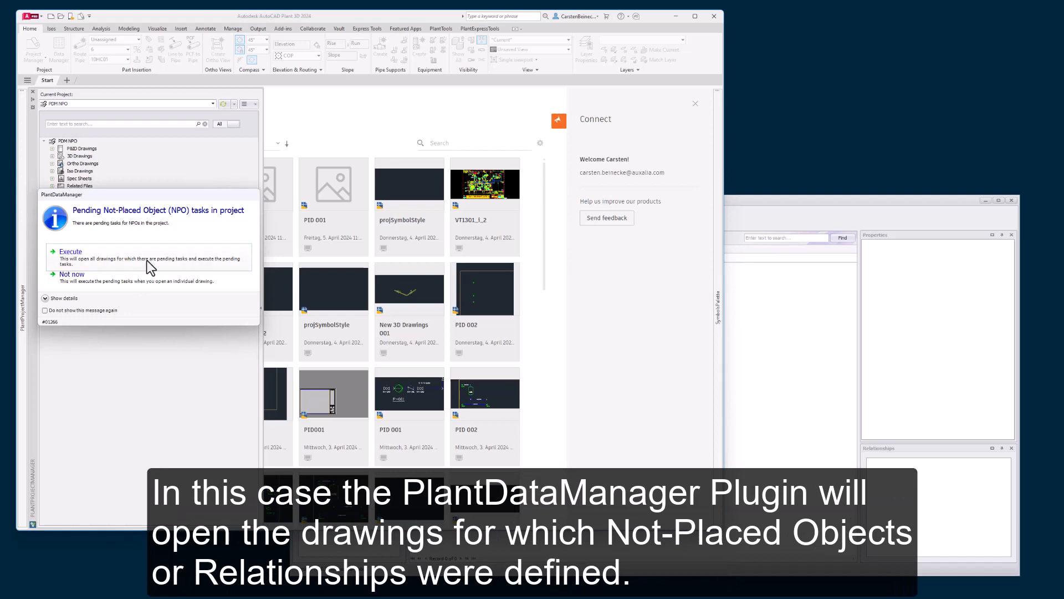
{"action": "left_click", "coordinate": [143, 284]}
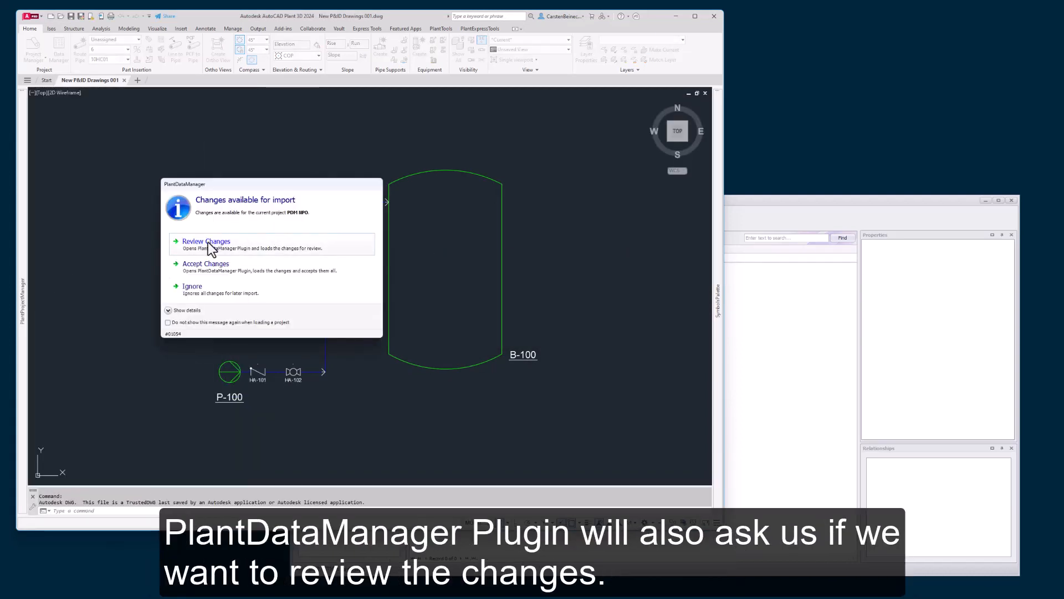
Step: Open the available changes for review and import all of them into the project
{"action": "left_click", "coordinate": [204, 244]}
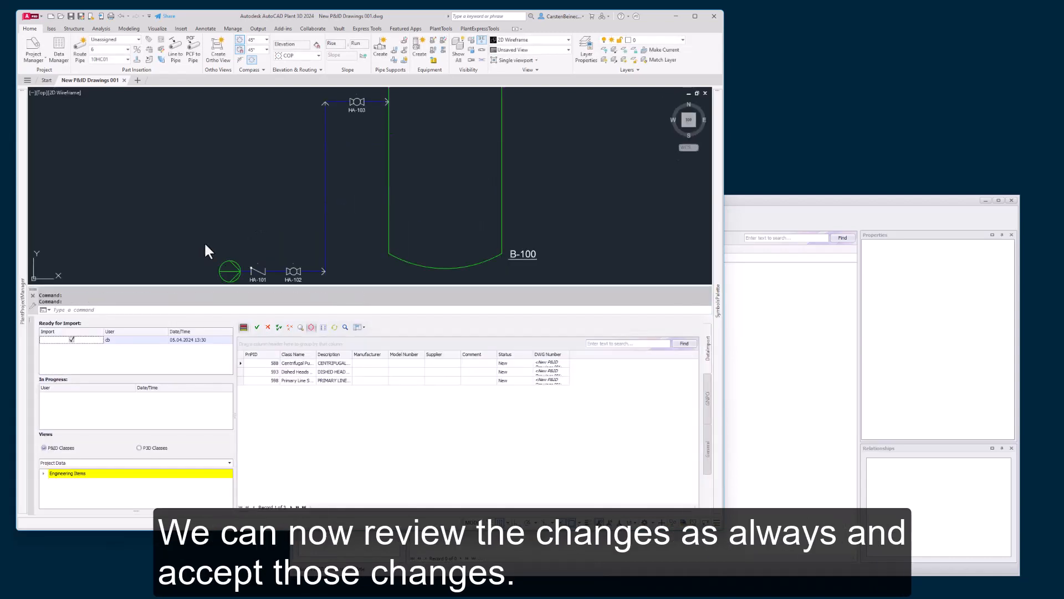
{"action": "left_click", "coordinate": [279, 328]}
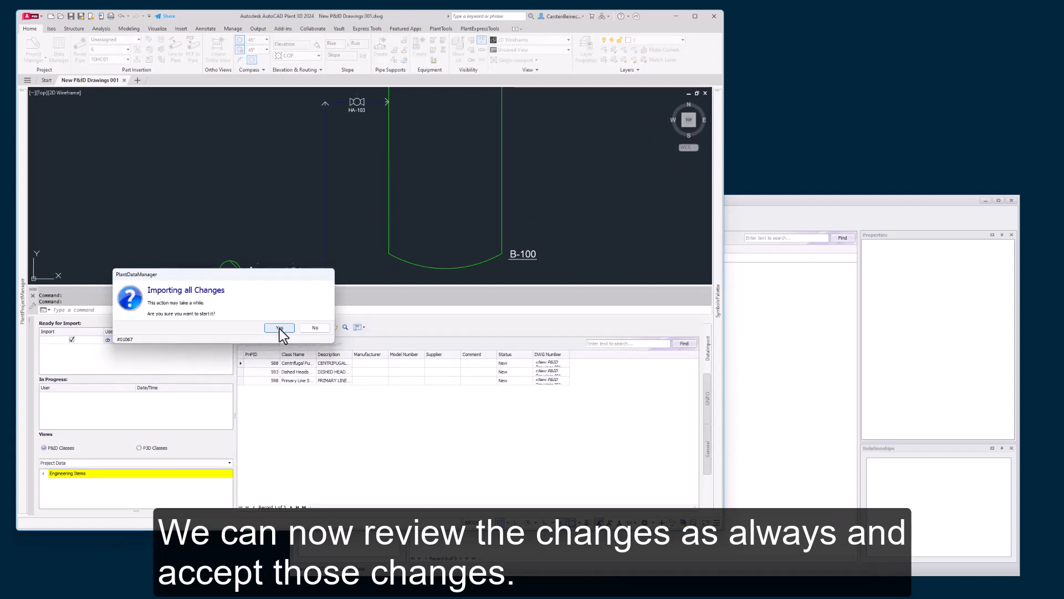
{"action": "left_click", "coordinate": [279, 328]}
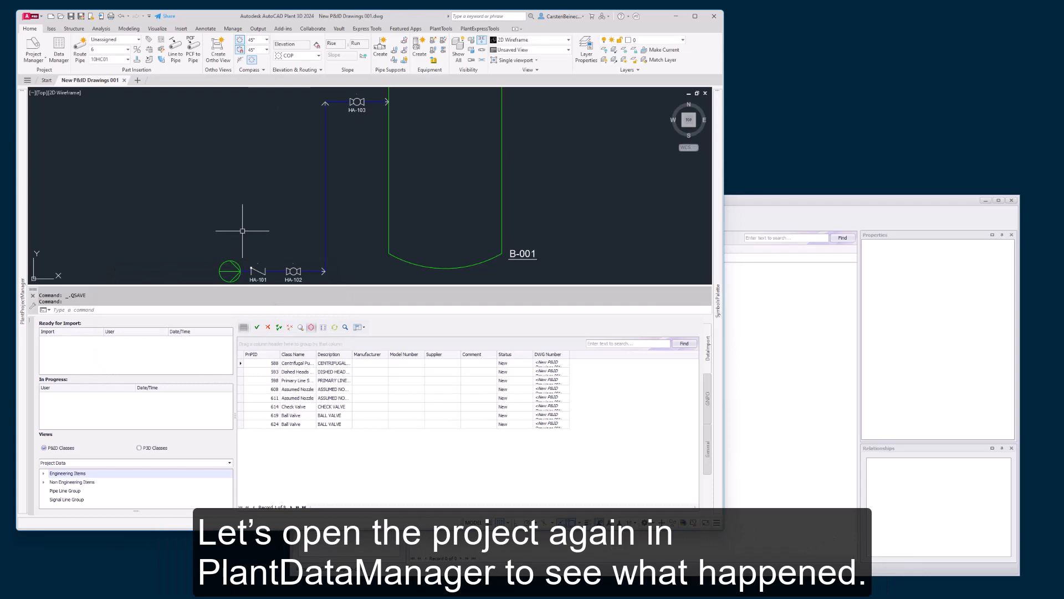
Step: Switch to PlantDataManager, reopen the PDM NPO project and examine the centrifugal pump's relationship tree down to the instruments
{"action": "left_click", "coordinate": [771, 326]}
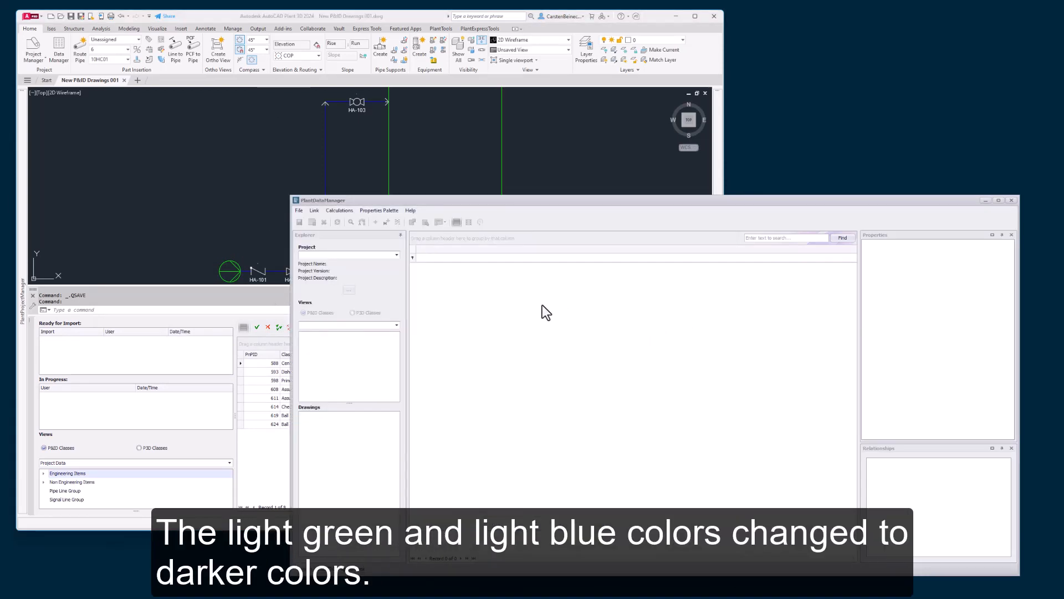
{"action": "left_click", "coordinate": [397, 255]}
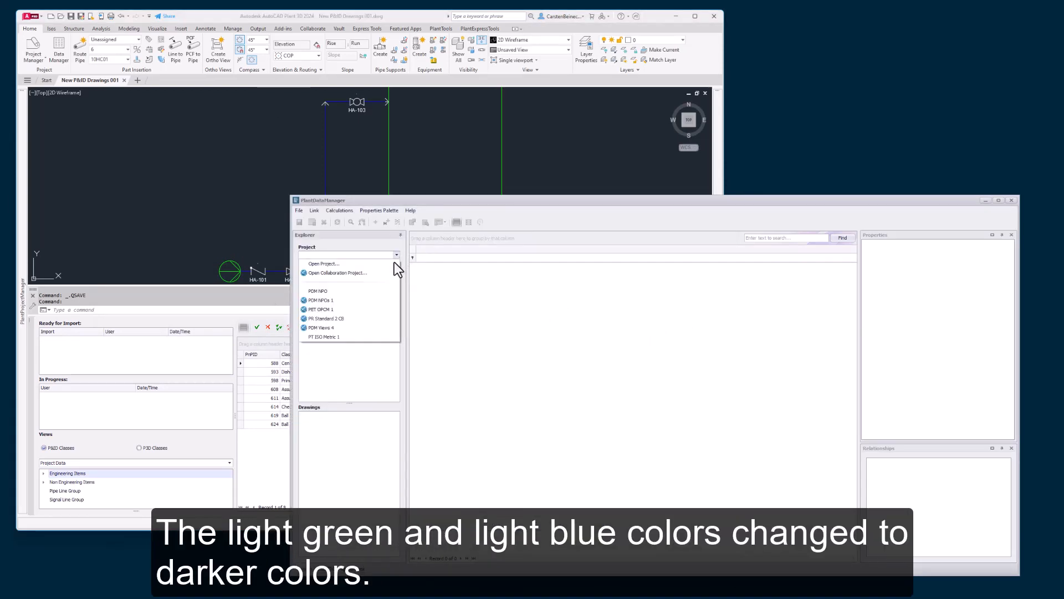
{"action": "left_click", "coordinate": [360, 291]}
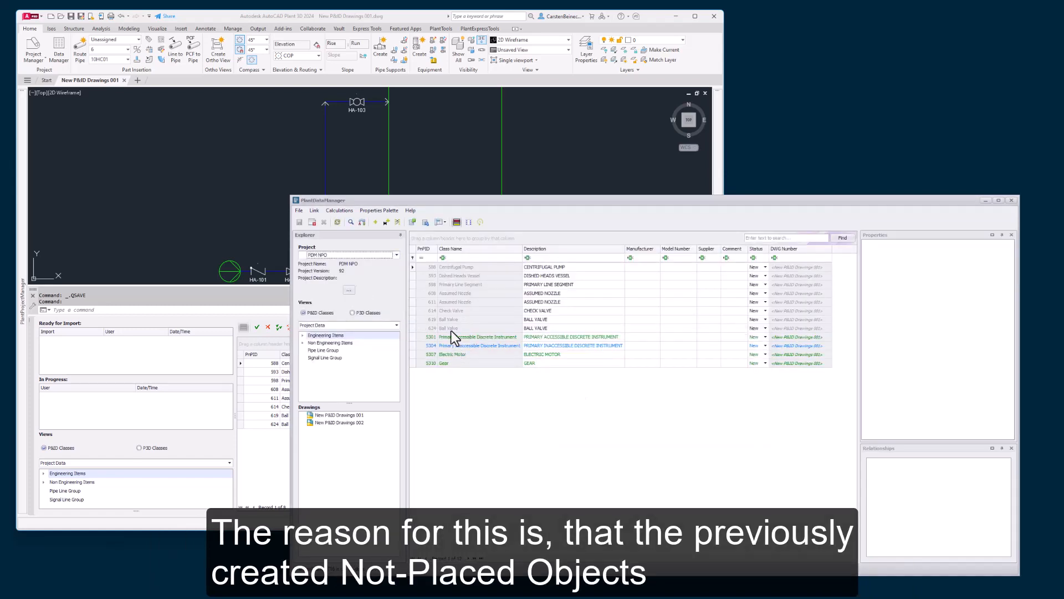
{"action": "left_click", "coordinate": [463, 267]}
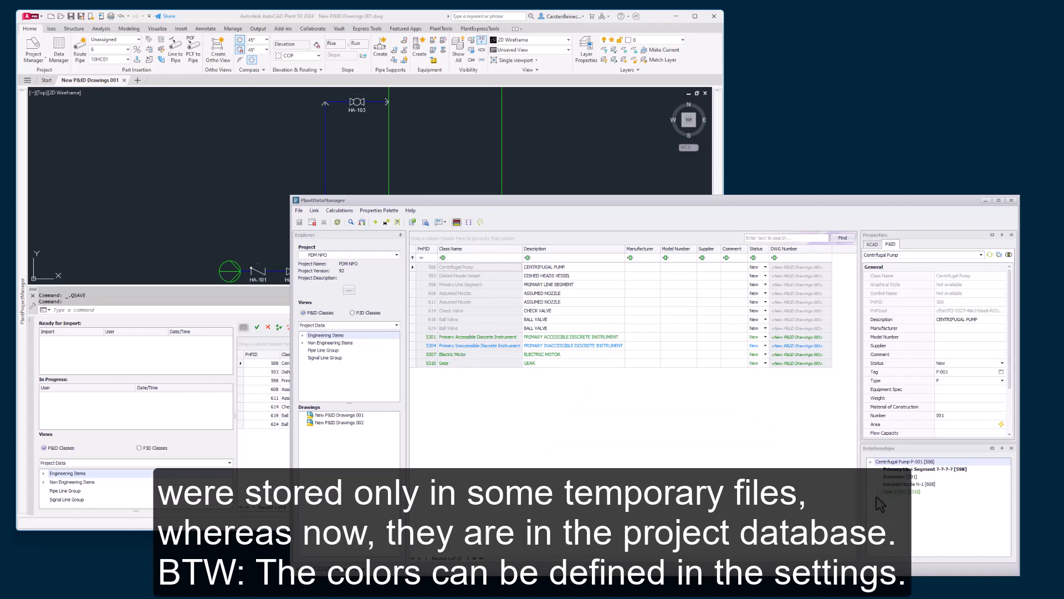
{"action": "left_click", "coordinate": [878, 492]}
{"action": "left_click", "coordinate": [885, 499]}
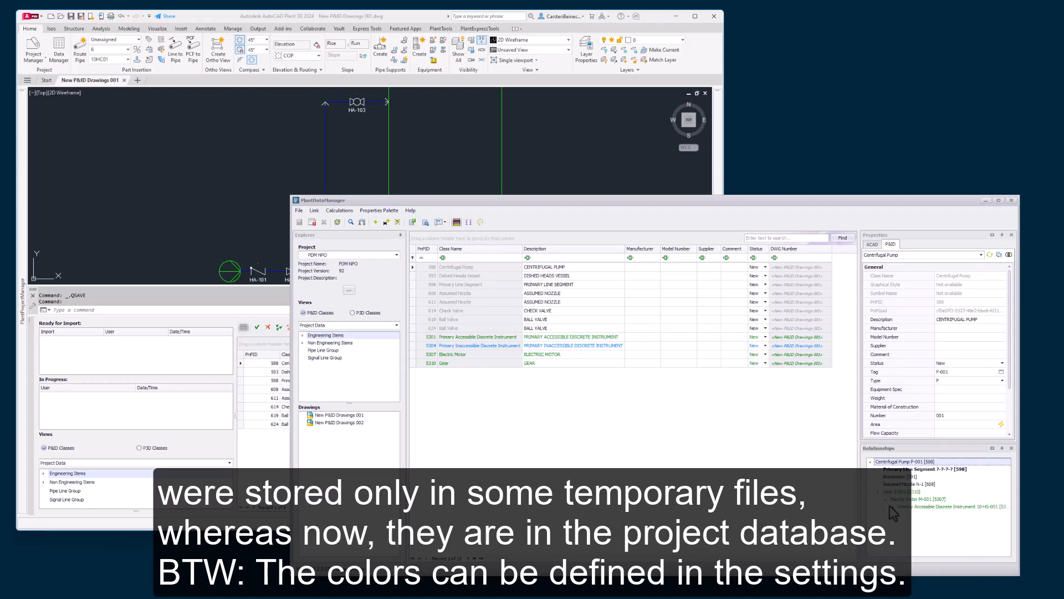
{"action": "left_click", "coordinate": [892, 507]}
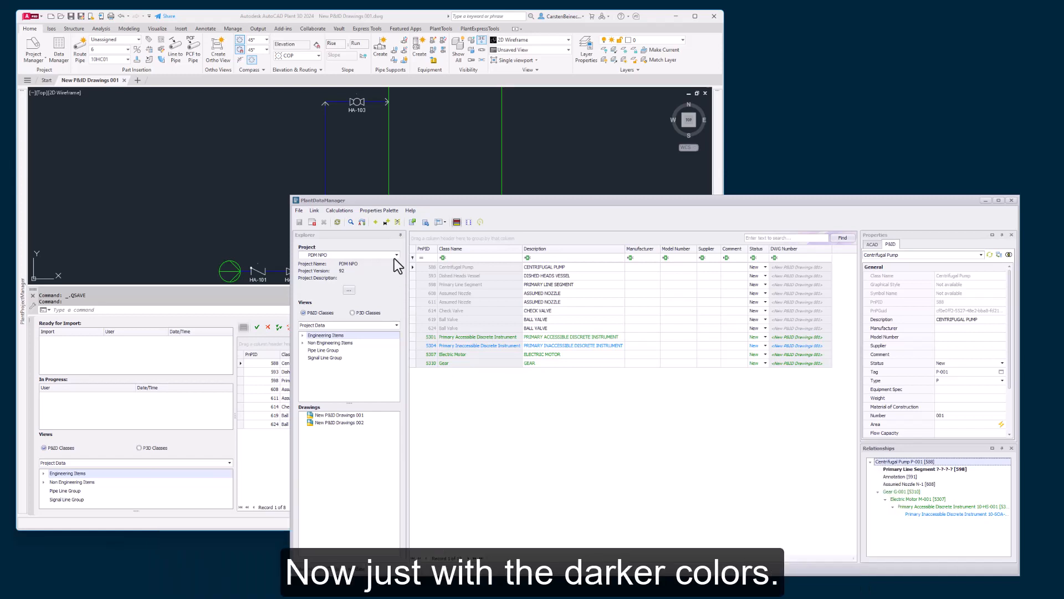
Step: Close the project, switch back to AutoCAD Plant 3D and display the list of graphical not-placed objects
{"action": "left_click", "coordinate": [311, 221]}
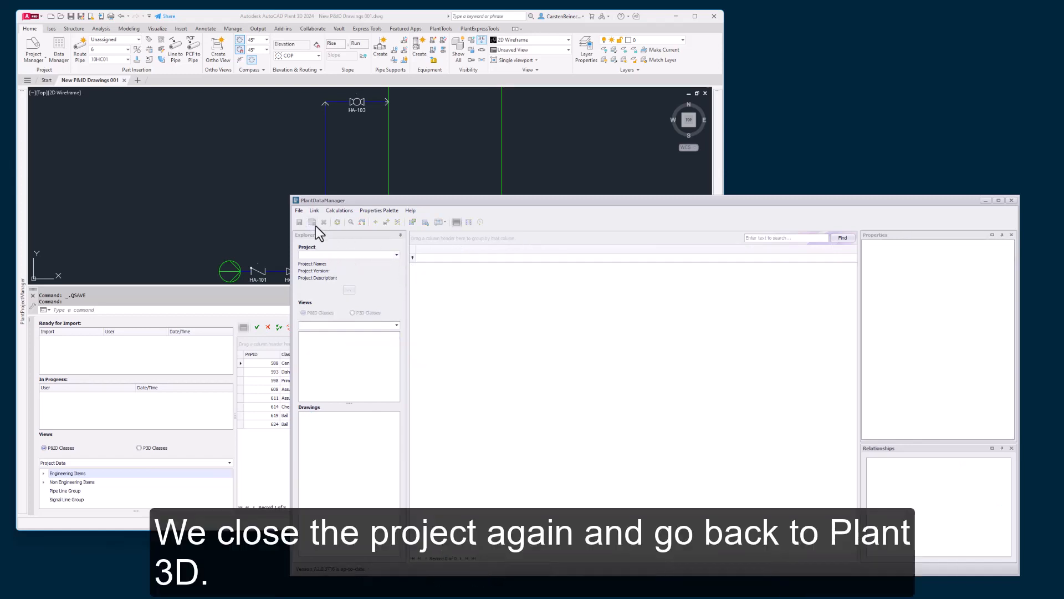
{"action": "left_click", "coordinate": [169, 314]}
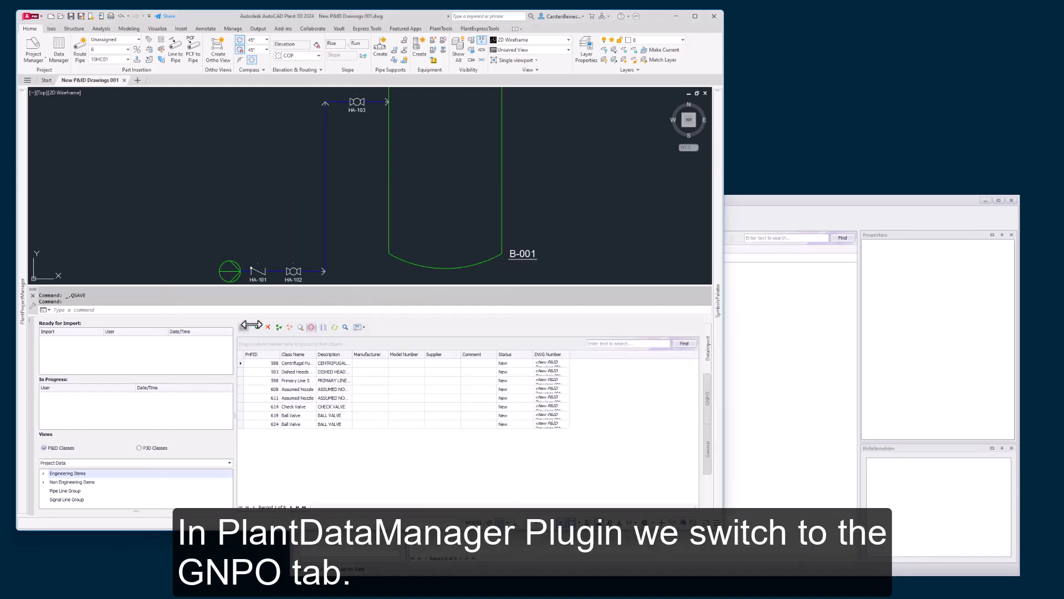
{"action": "left_click", "coordinate": [708, 396]}
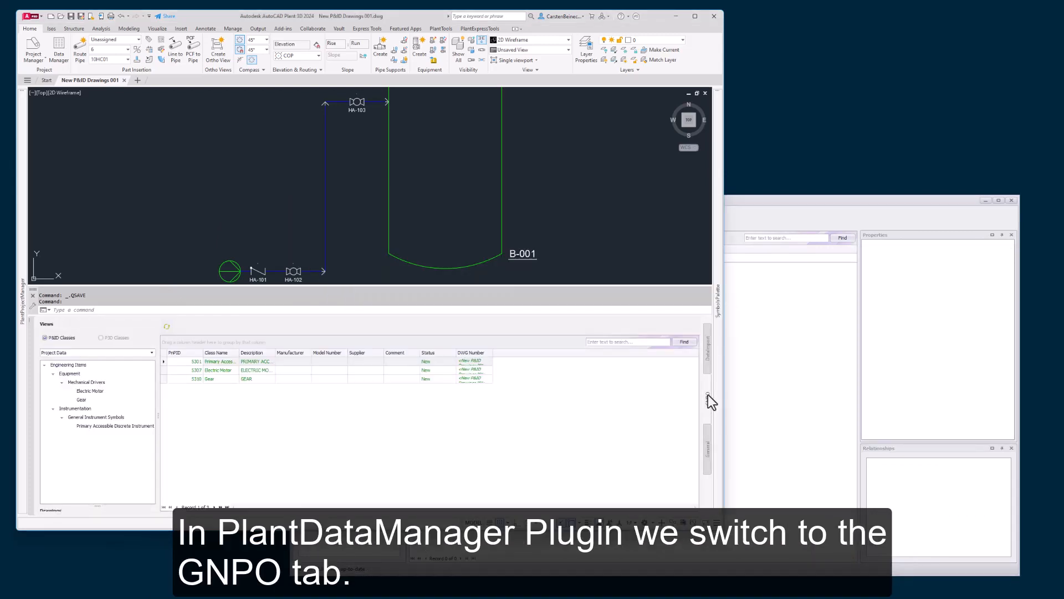
Step: Place the gear from the not-placed objects directly above the pump, with its tag annotation beside it
{"action": "right_click", "coordinate": [214, 380]}
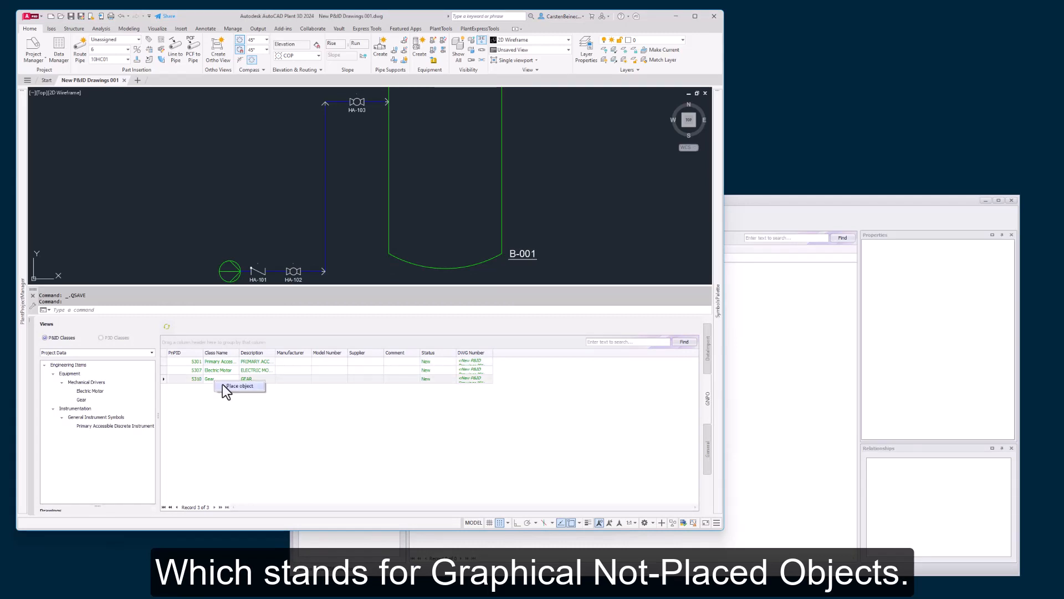
{"action": "left_click", "coordinate": [223, 387]}
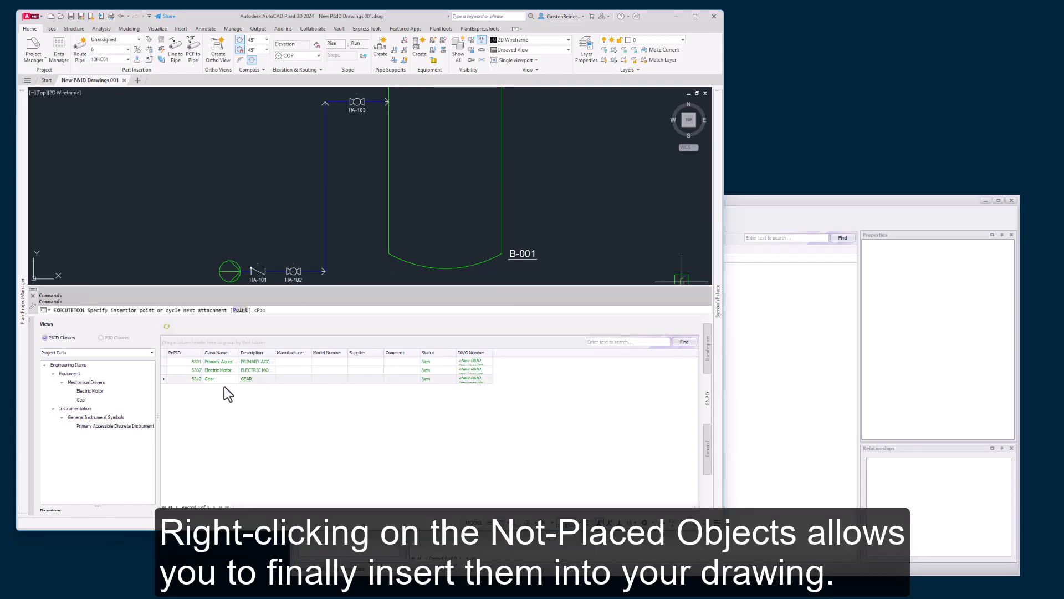
{"action": "left_click", "coordinate": [230, 242]}
{"action": "left_click", "coordinate": [253, 270]}
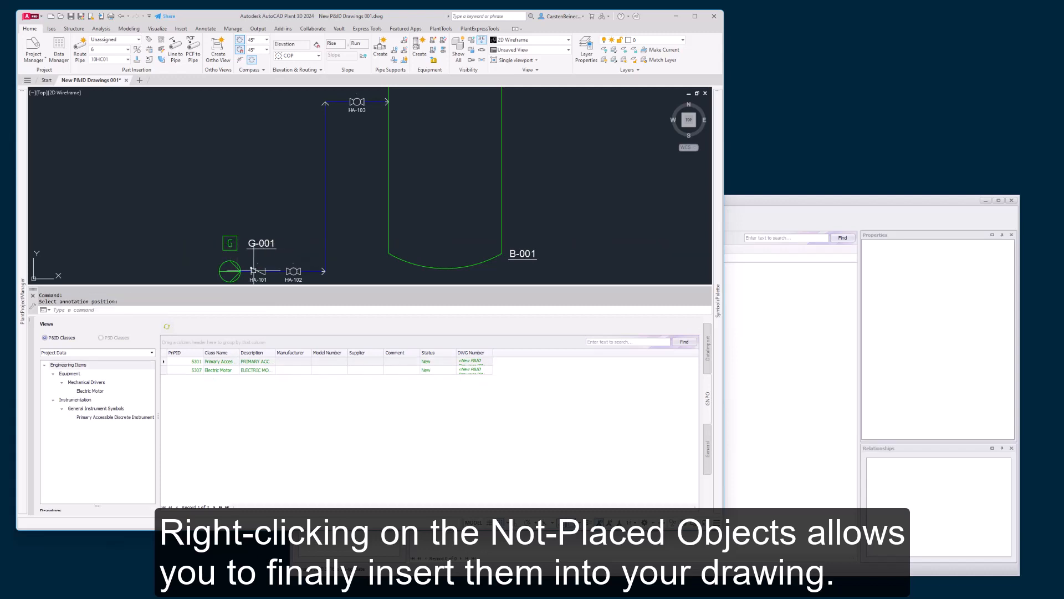
Step: Place the electric motor above the gear with its tag annotation beside it, and the accessible instrument above the motor
{"action": "right_click", "coordinate": [217, 369]}
{"action": "left_click", "coordinate": [230, 375]}
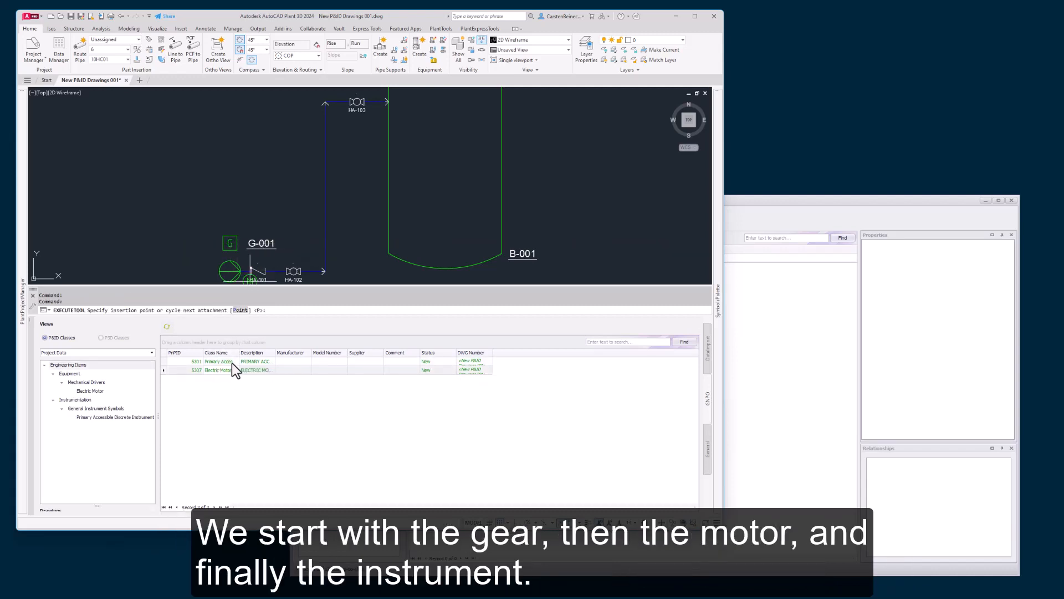
{"action": "left_click", "coordinate": [230, 217]}
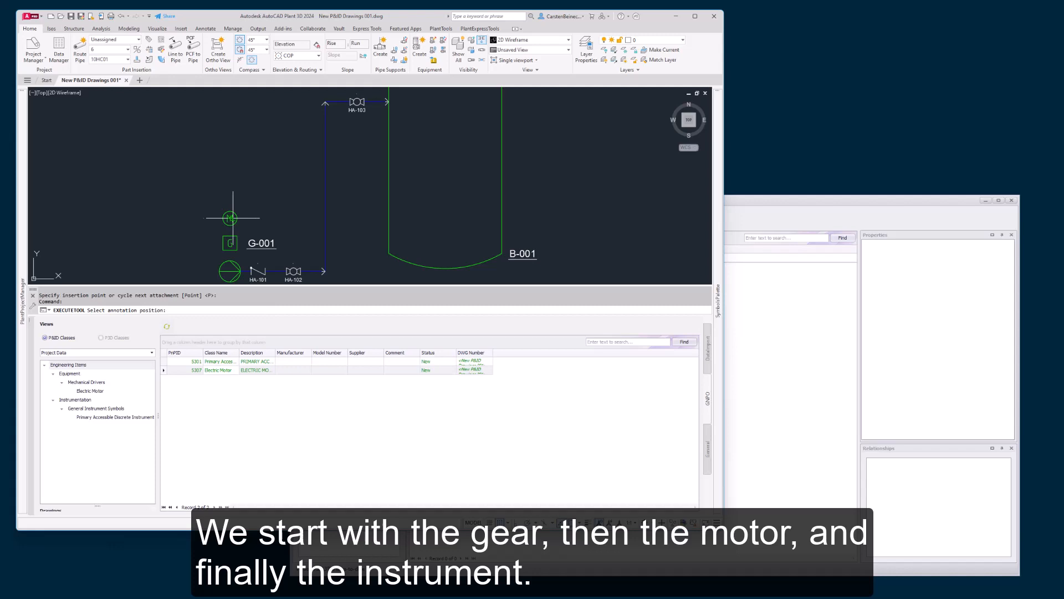
{"action": "left_click", "coordinate": [261, 218]}
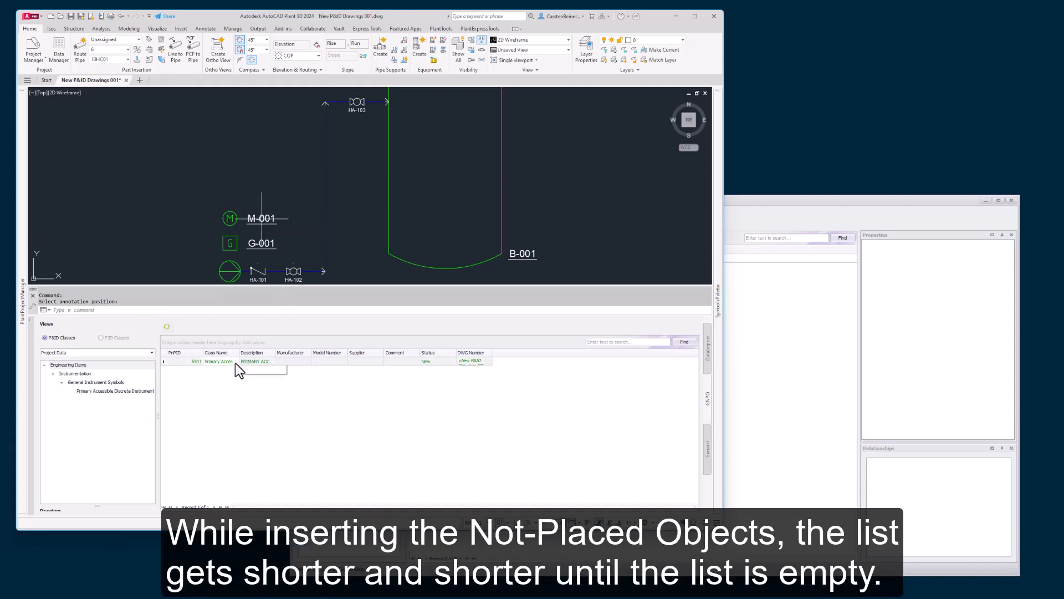
{"action": "left_click", "coordinate": [249, 368]}
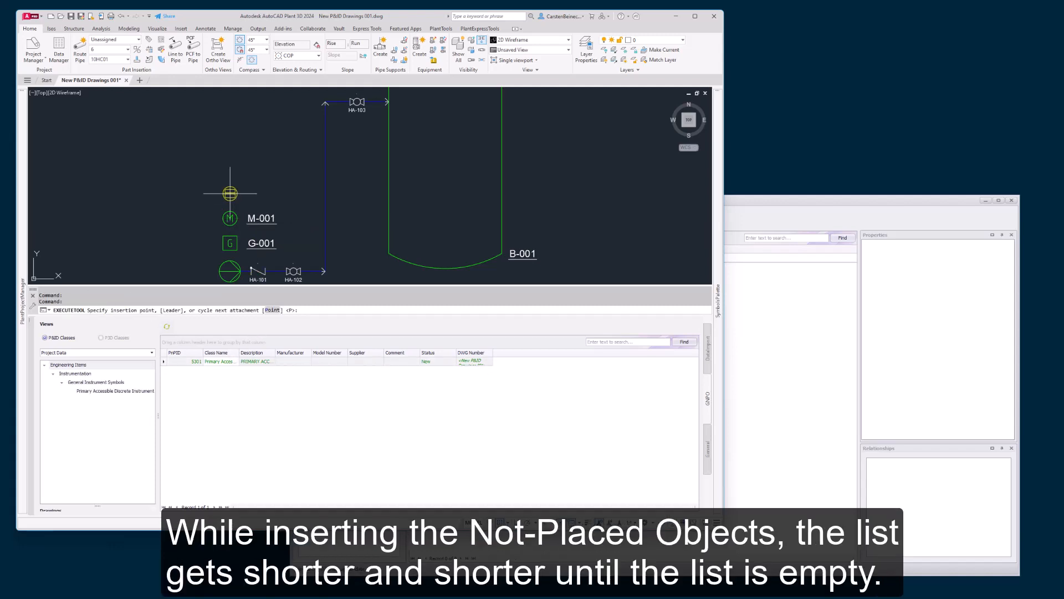
{"action": "left_click", "coordinate": [230, 192]}
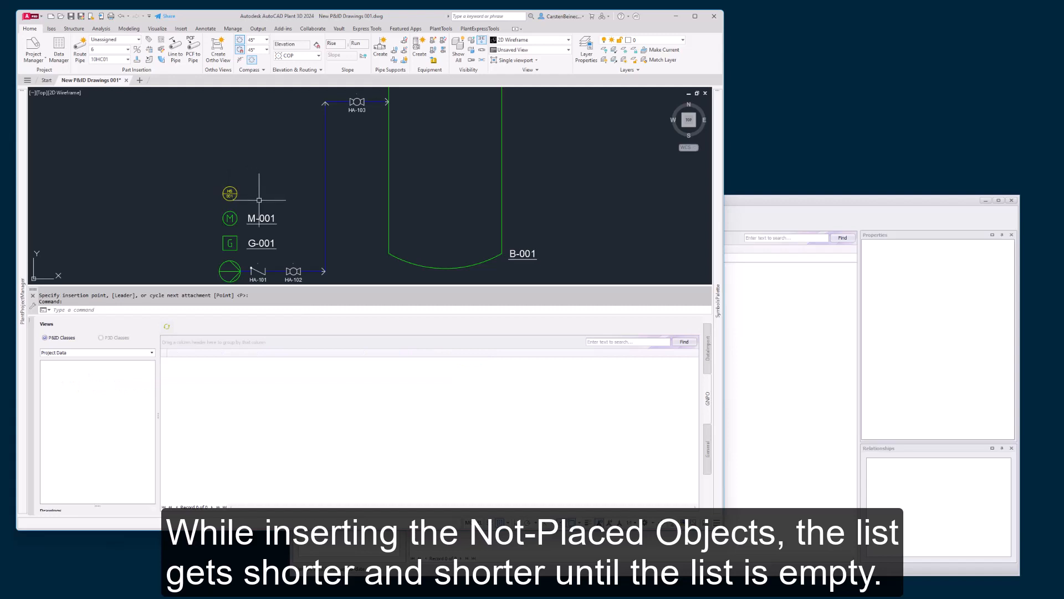
Step: Draw leader lines connecting the pump, gear, motor and instrument symbols, and save the drawing
{"action": "mouse_move", "coordinate": [715, 232]}
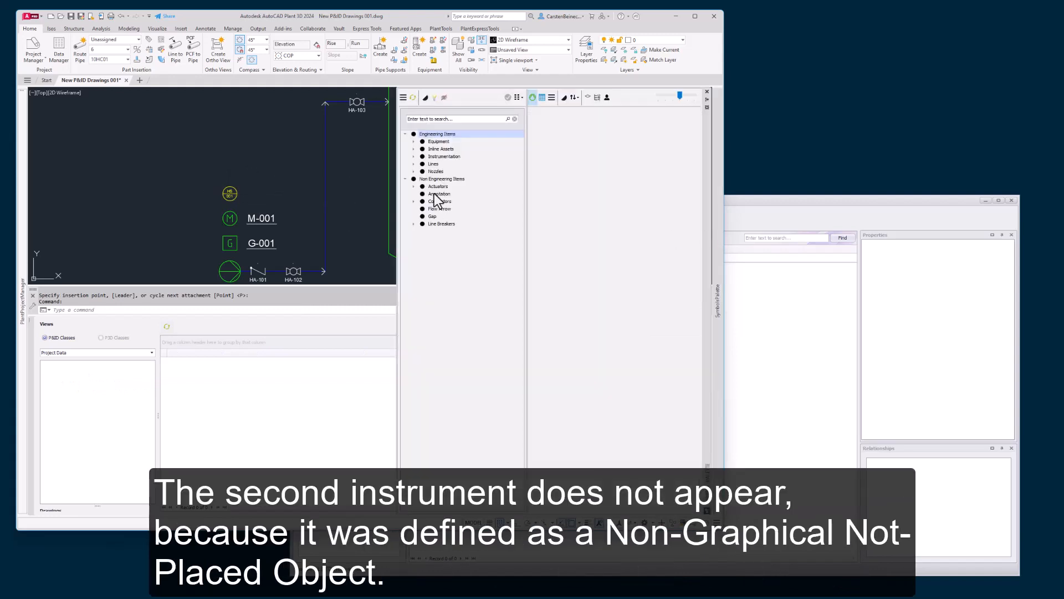
{"action": "left_click", "coordinate": [433, 164]}
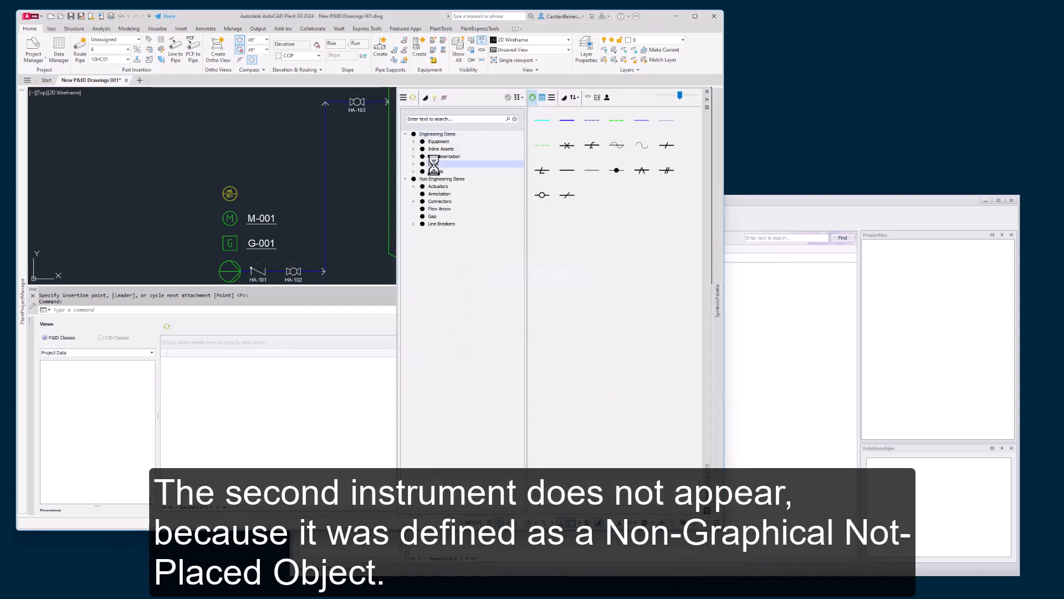
{"action": "left_click", "coordinate": [592, 170]}
{"action": "left_click", "coordinate": [230, 252]}
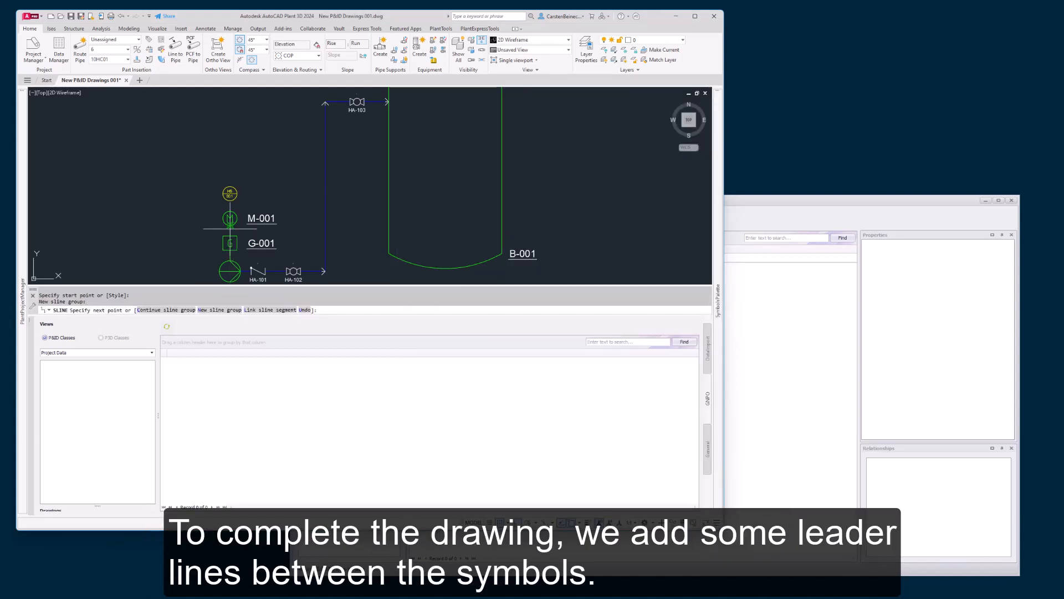
{"action": "left_click", "coordinate": [230, 228]}
{"action": "key", "text": "ctrl+s"}
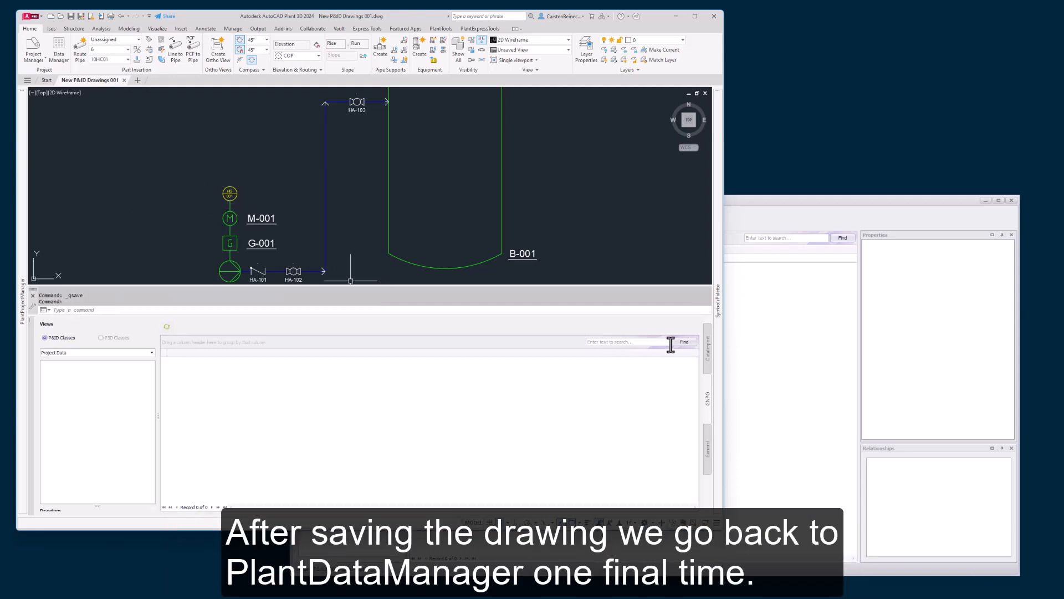
Step: Return to PlantDataManager, open PDM NPO again and check the placed objects and relationships under the centrifugal pump
{"action": "key", "text": "alt+Tab"}
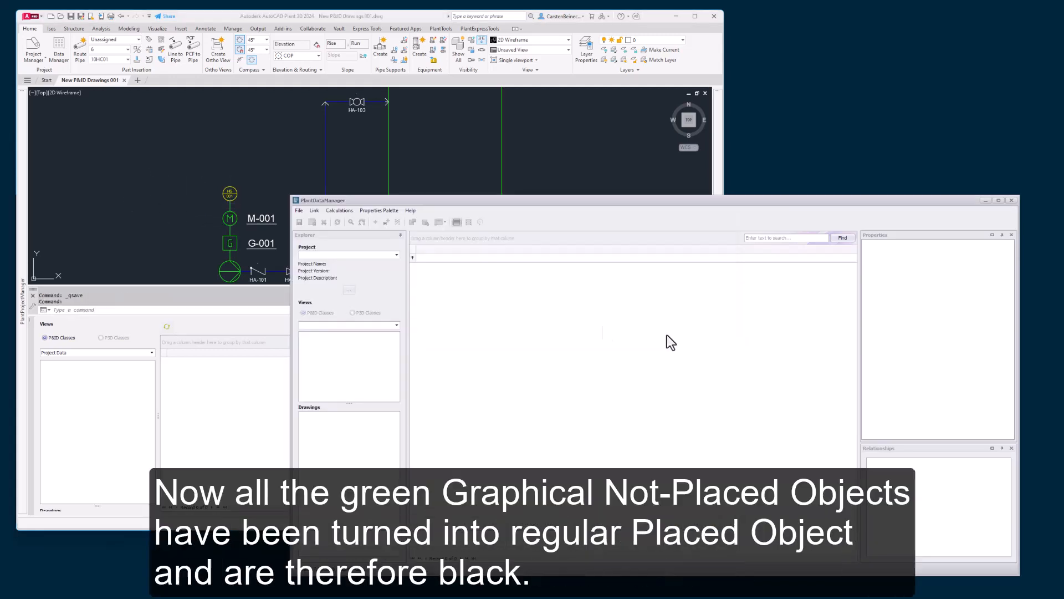
{"action": "left_click", "coordinate": [397, 255]}
{"action": "left_click", "coordinate": [331, 291]}
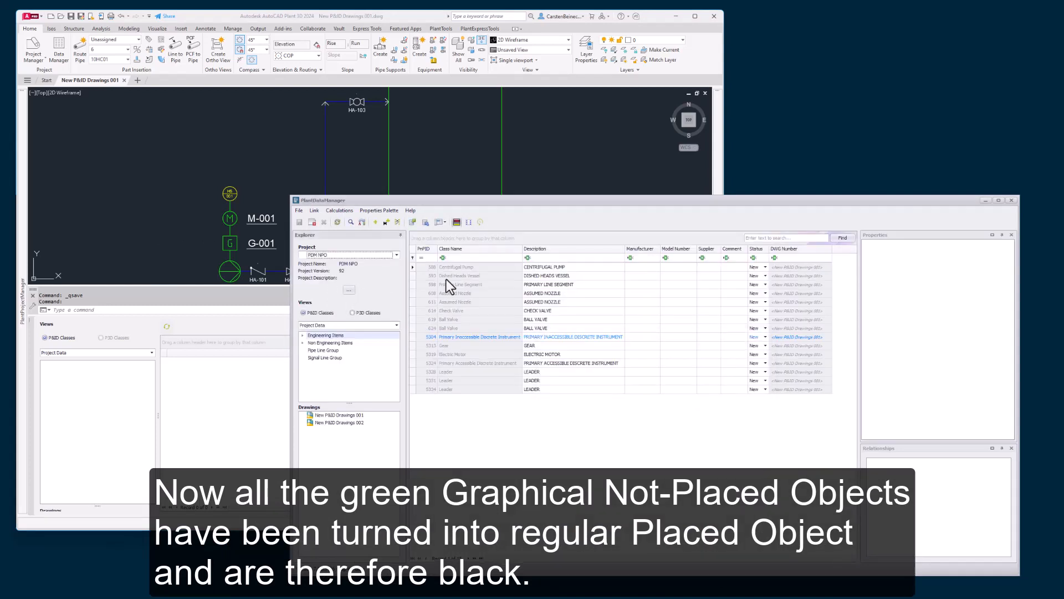
{"action": "left_click", "coordinate": [450, 267]}
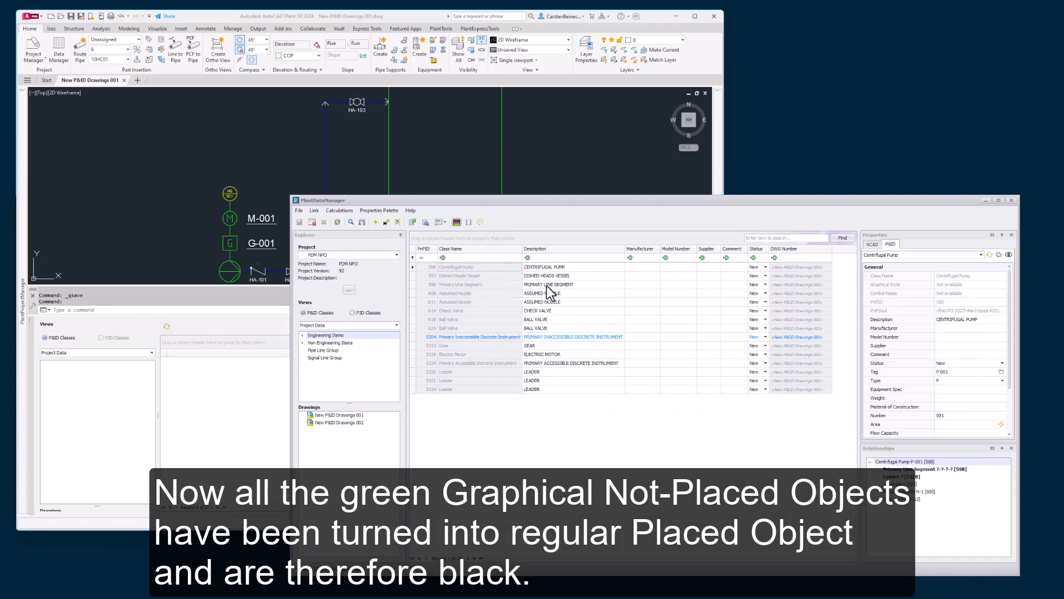
{"action": "left_click", "coordinate": [877, 499]}
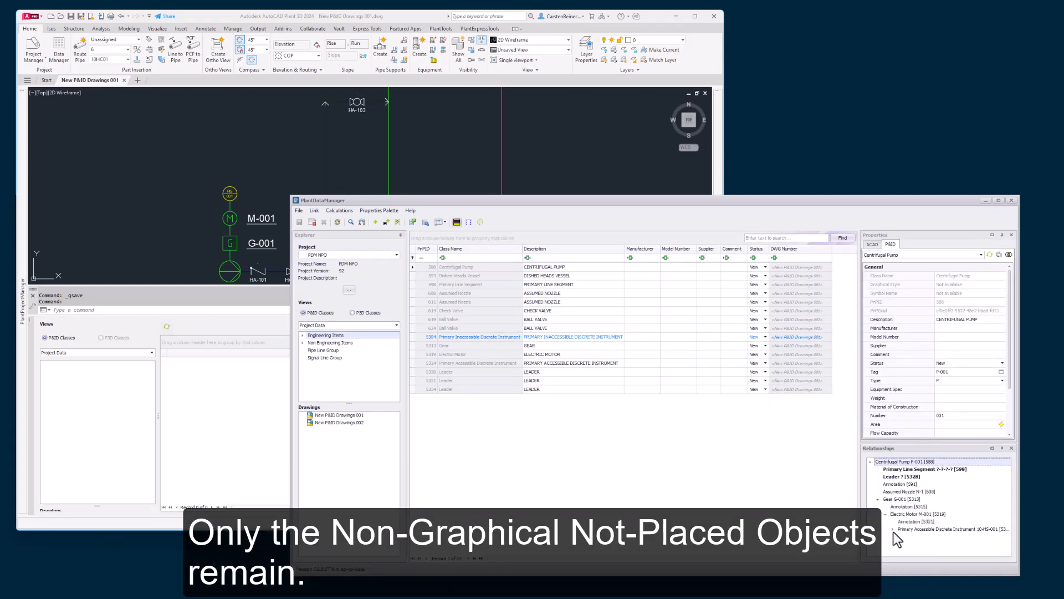
{"action": "left_click", "coordinate": [893, 530]}
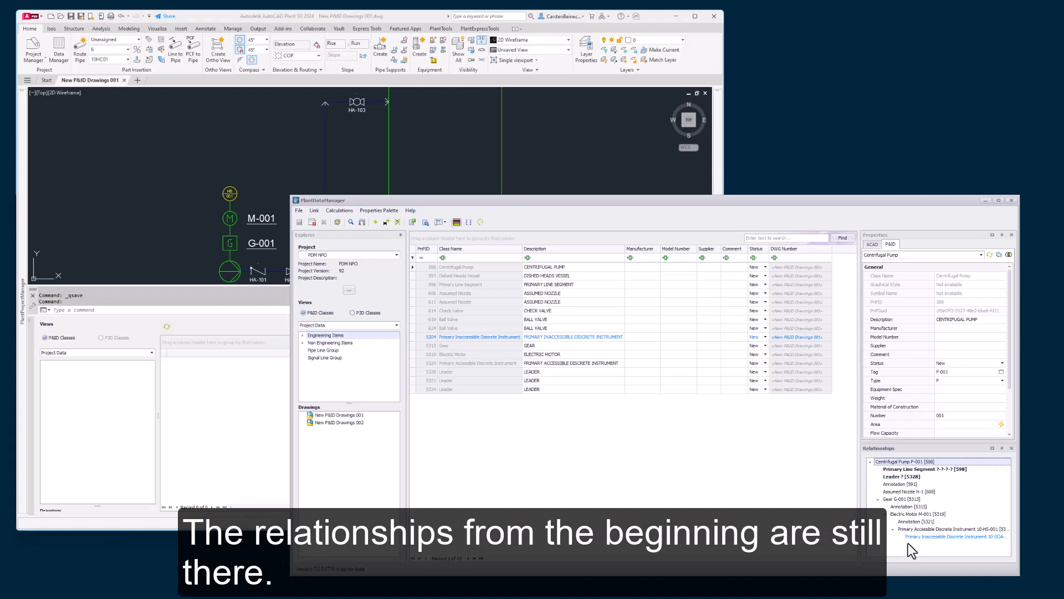